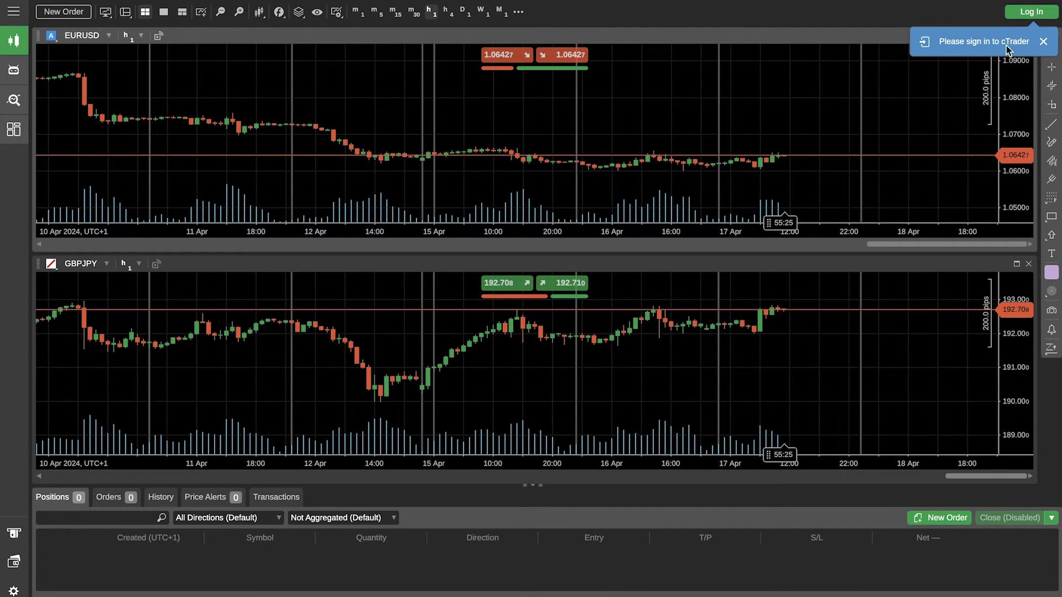
Log in to the cTrader demo account with the saved credentials.
click(1031, 14)
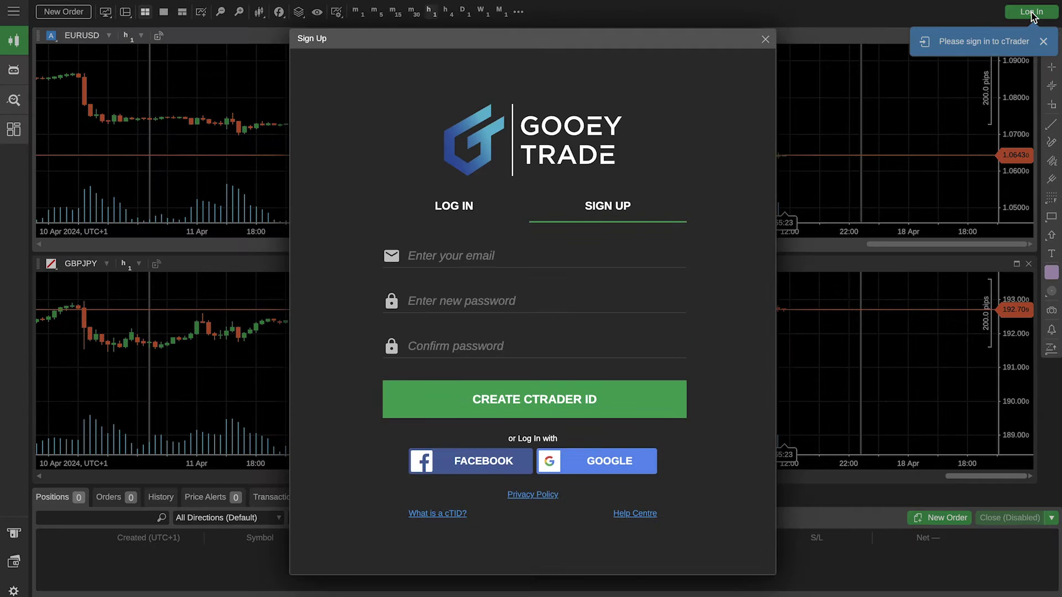
click(473, 213)
click(500, 259)
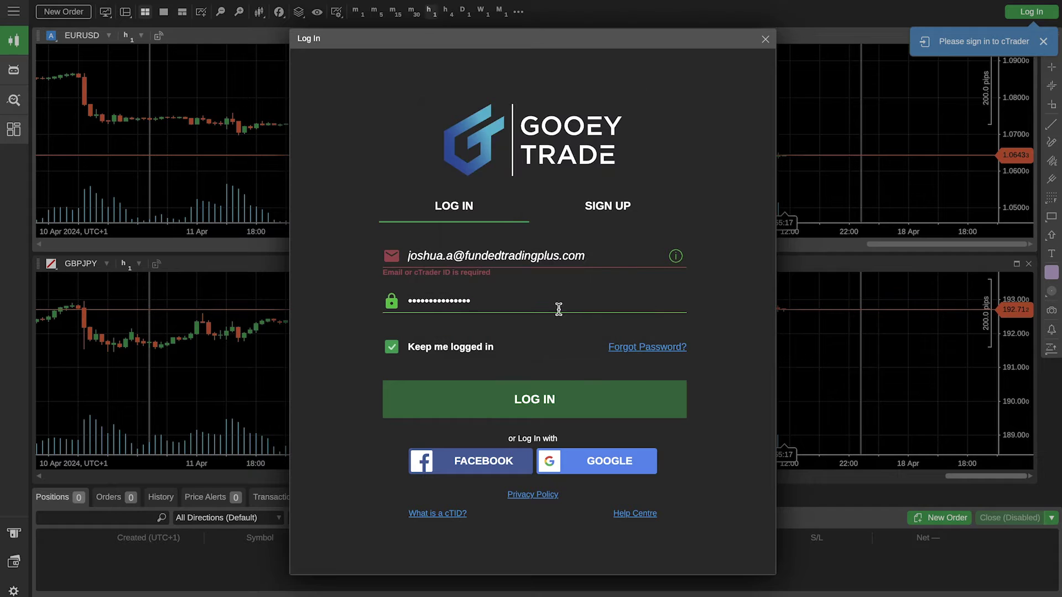
click(539, 400)
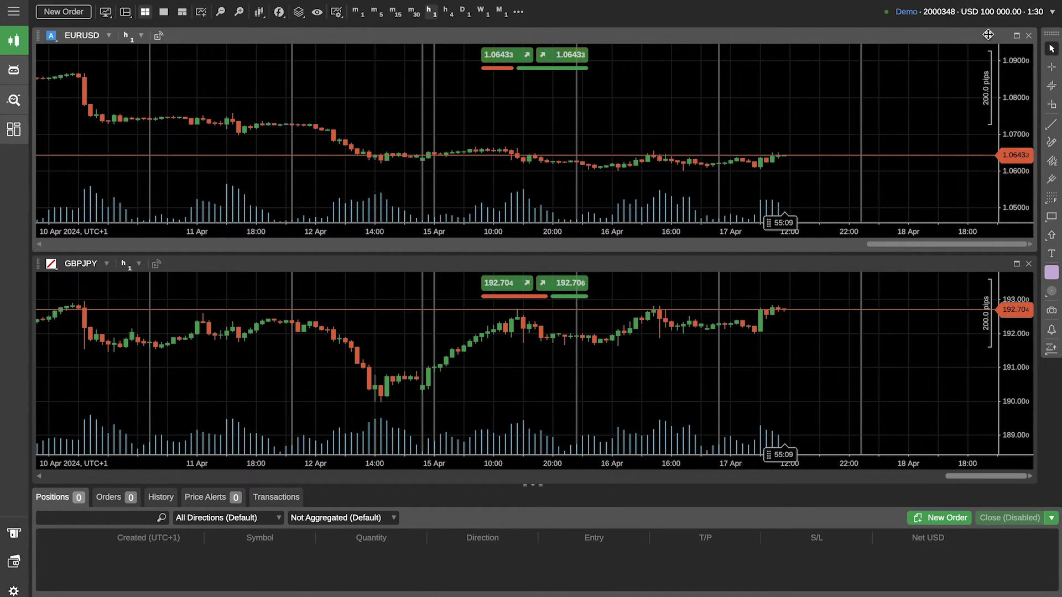
Check the account profile, then stretch the EURUSD price axis to a 100-pip range.
click(1036, 18)
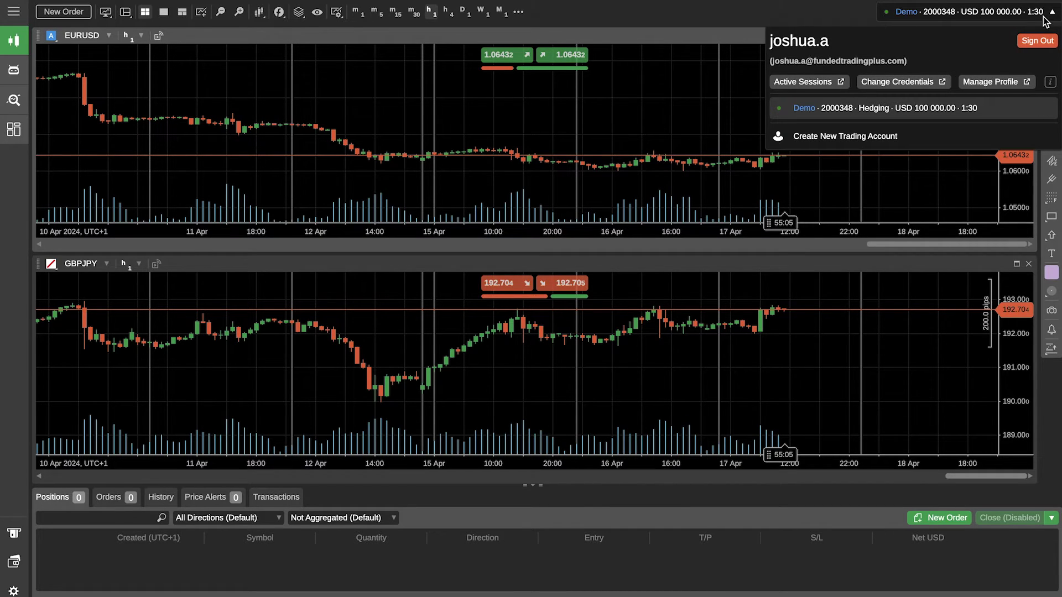
click(1048, 16)
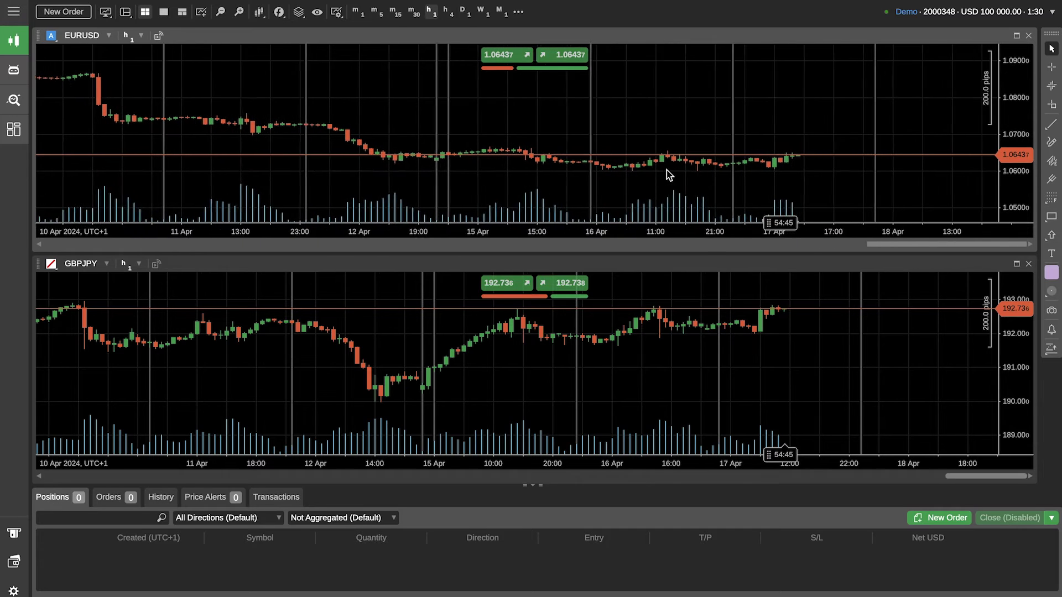
drag(1004, 172, 1000, 65)
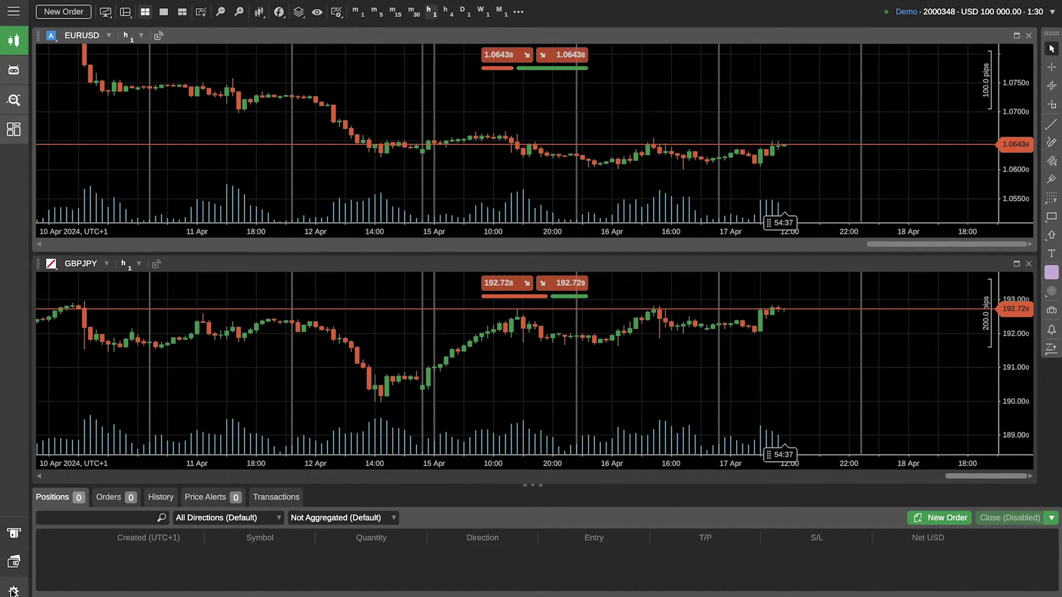
In Settings > Email Alerts, untick Stop Loss, Pending Order Filled and Smart Stop Out (50%).
click(13, 591)
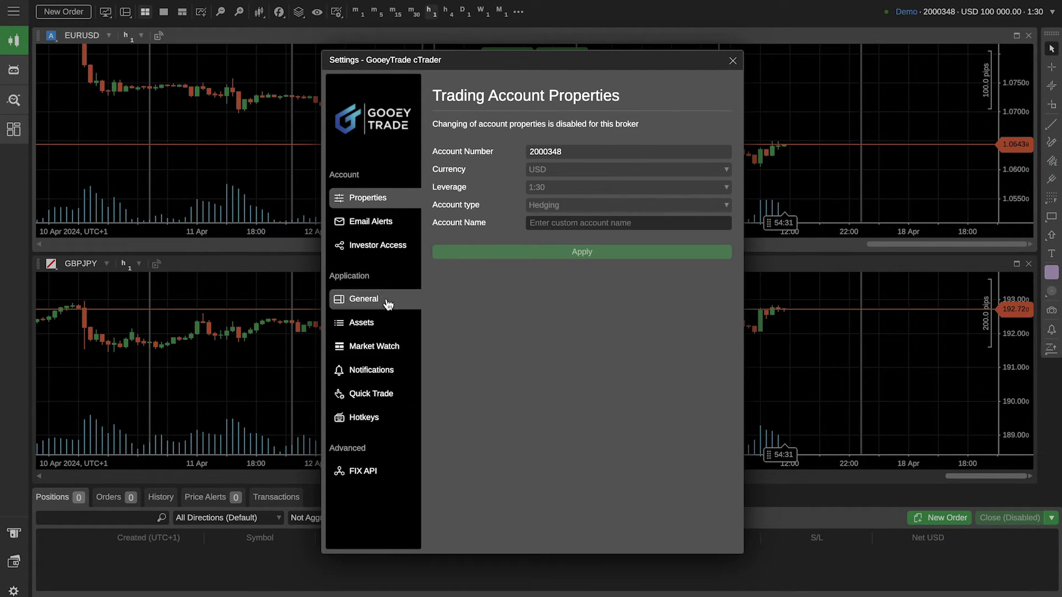
drag(509, 70, 516, 44)
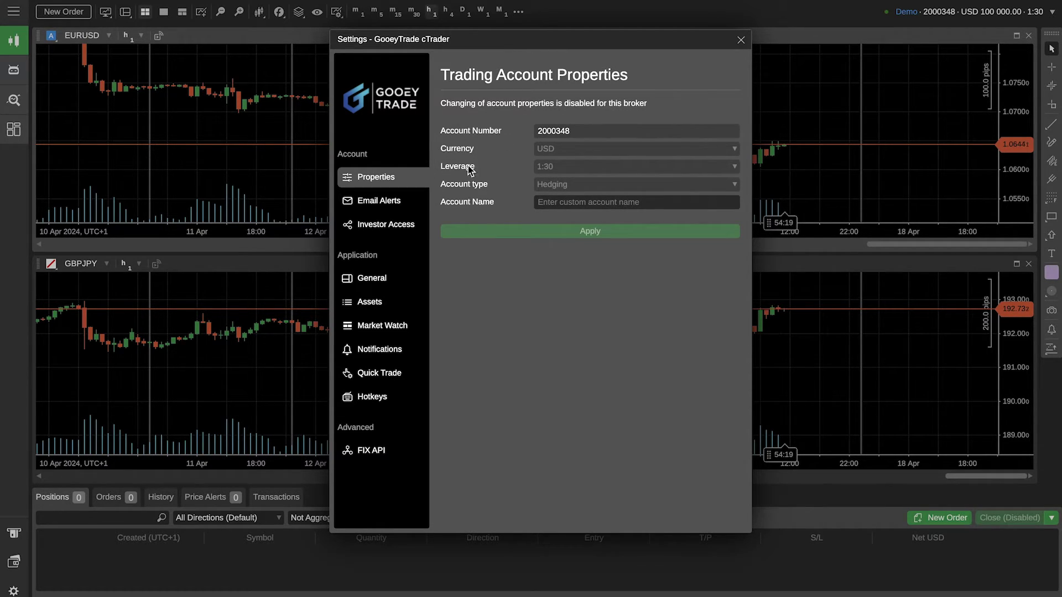
click(386, 202)
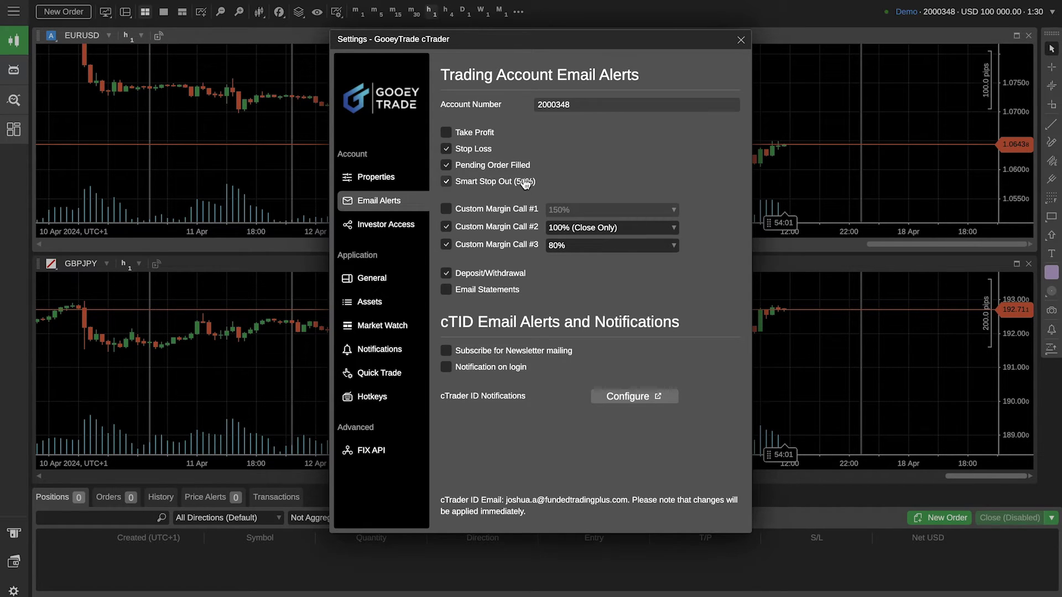
click(485, 148)
click(486, 166)
click(487, 182)
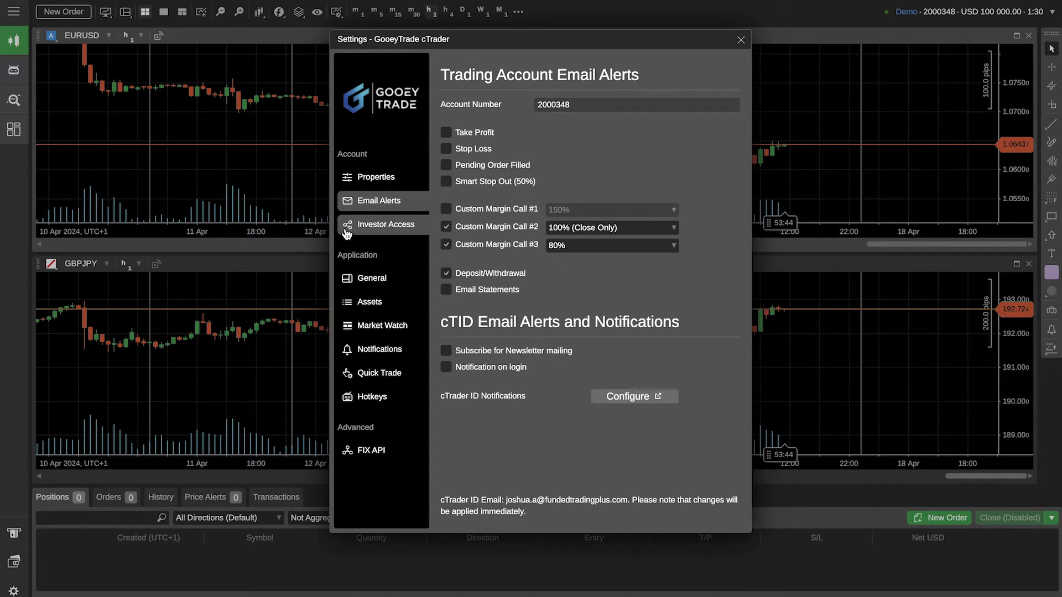
Switch the interface language to Español, then back to English.
click(395, 277)
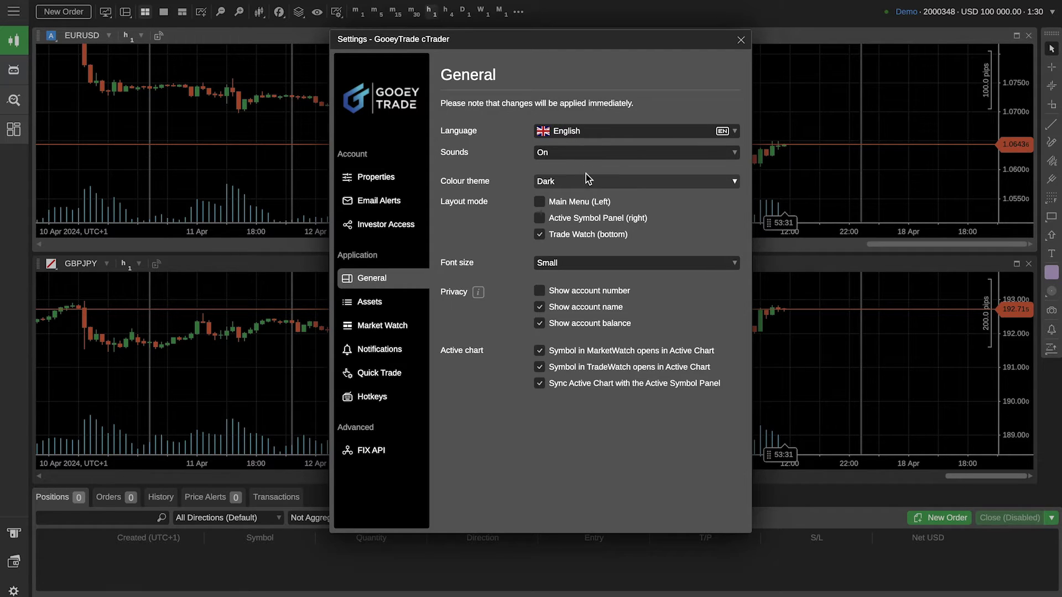
click(606, 131)
click(605, 230)
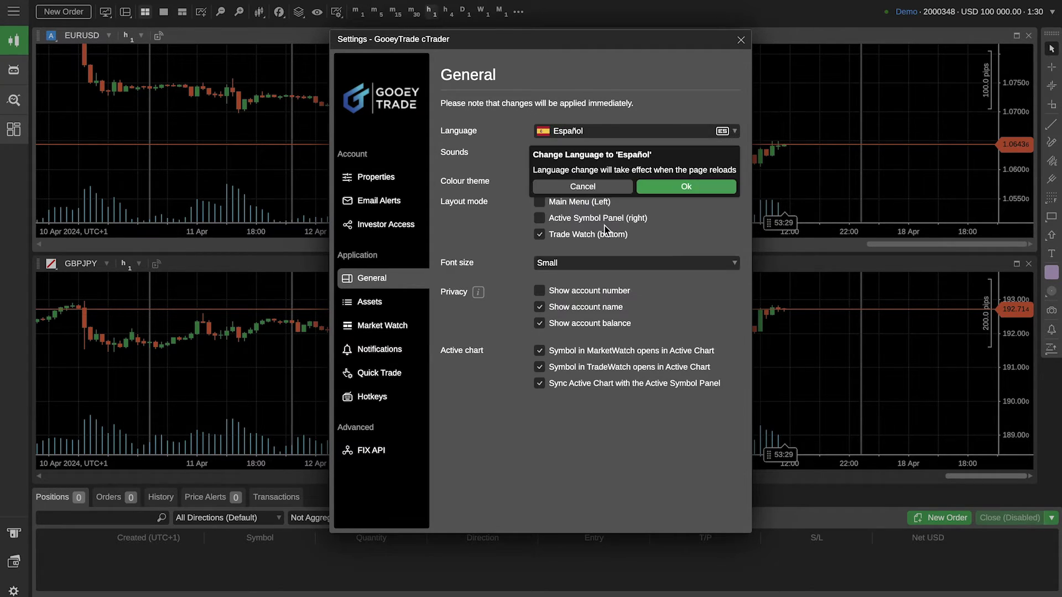
click(635, 133)
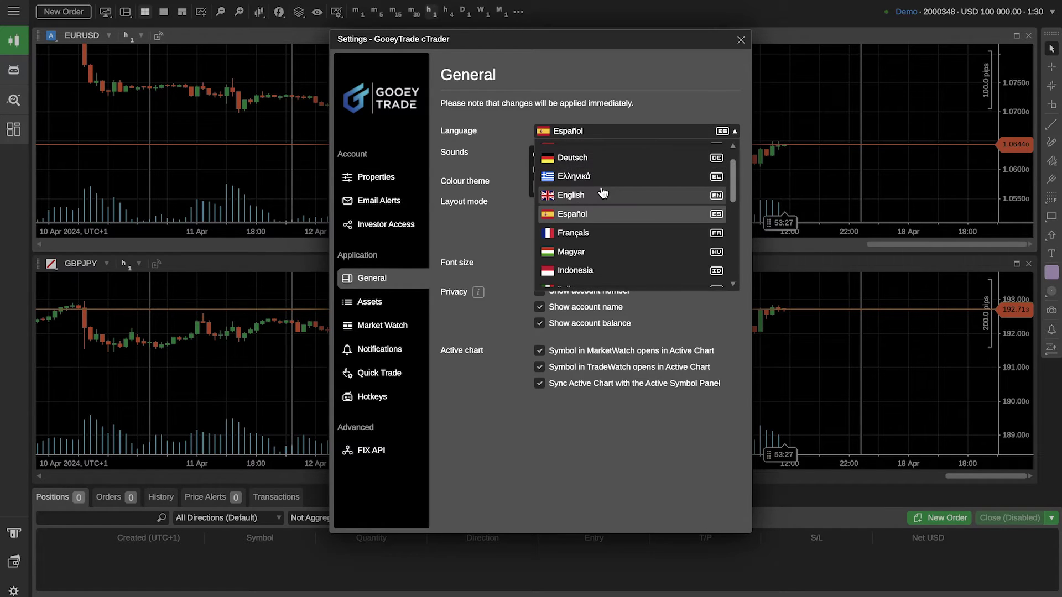
click(604, 194)
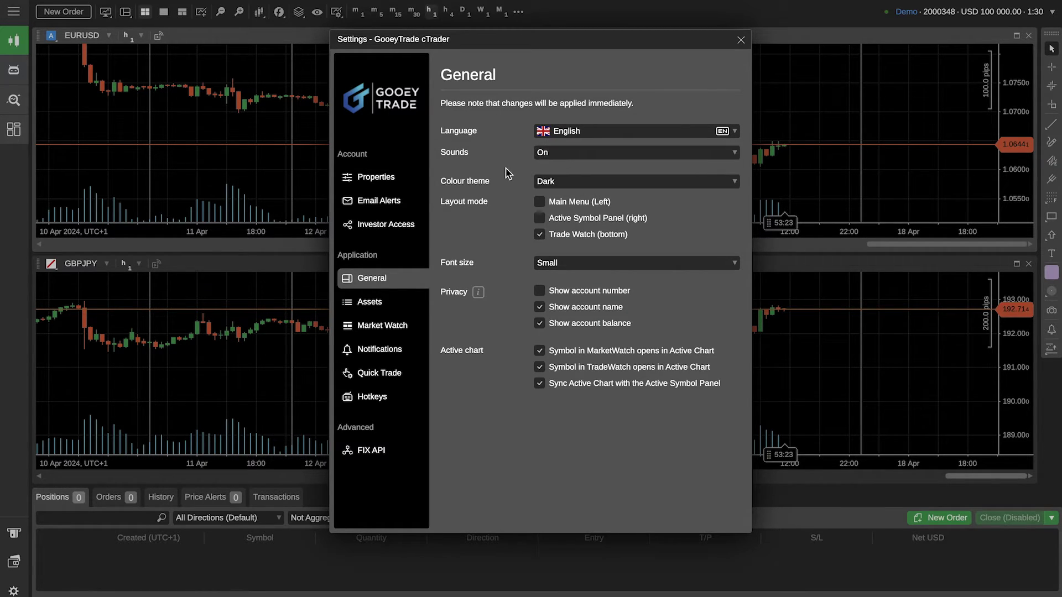
Try the Light theme, then return to the Dark theme.
click(553, 181)
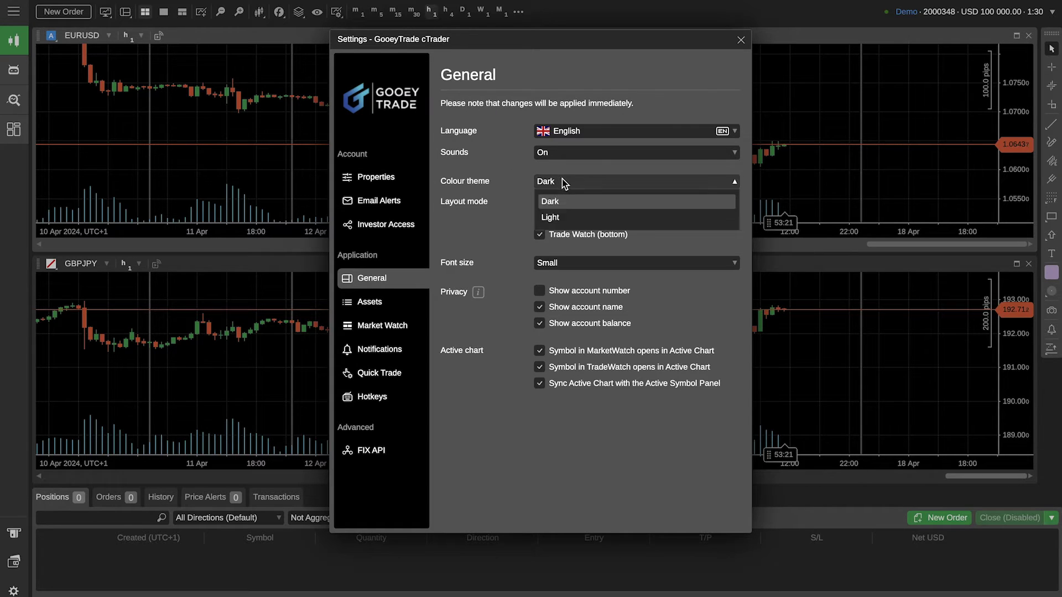
click(568, 217)
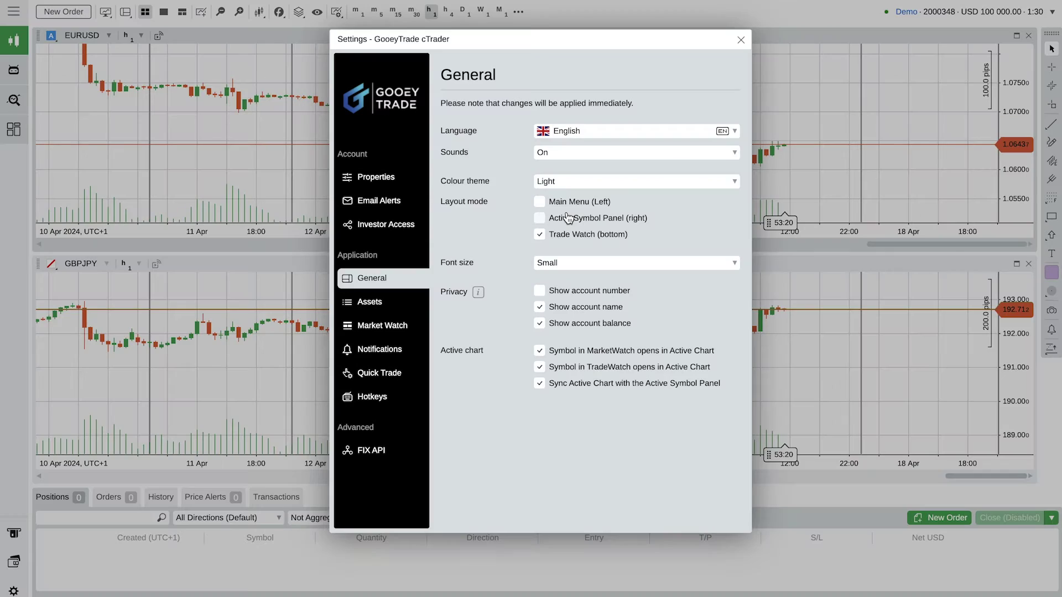
click(543, 185)
click(545, 200)
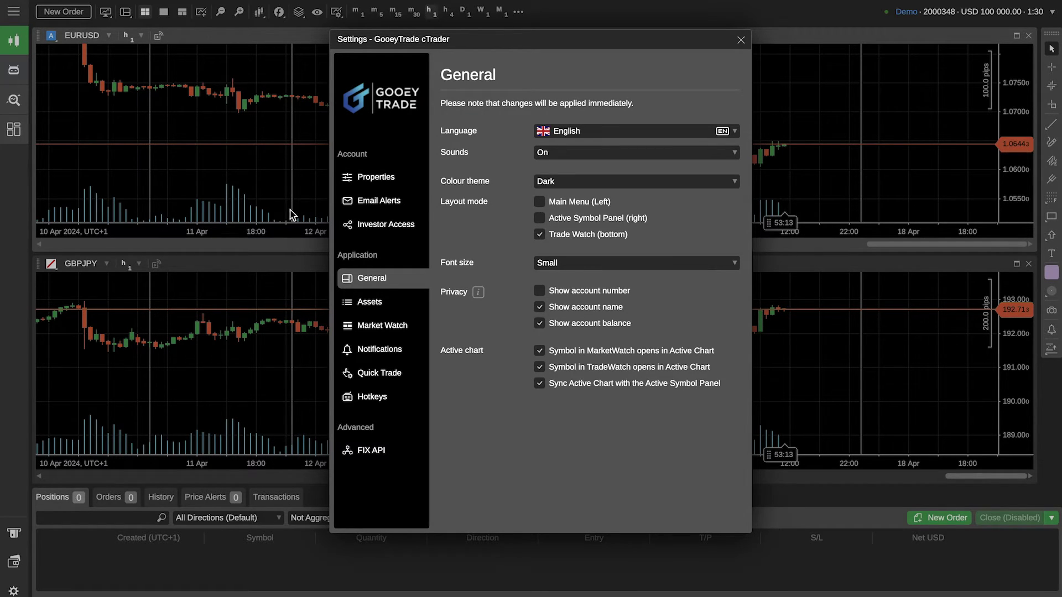
Enable the left Main Menu and toggle the right Active Symbol Panel on, then off.
click(540, 203)
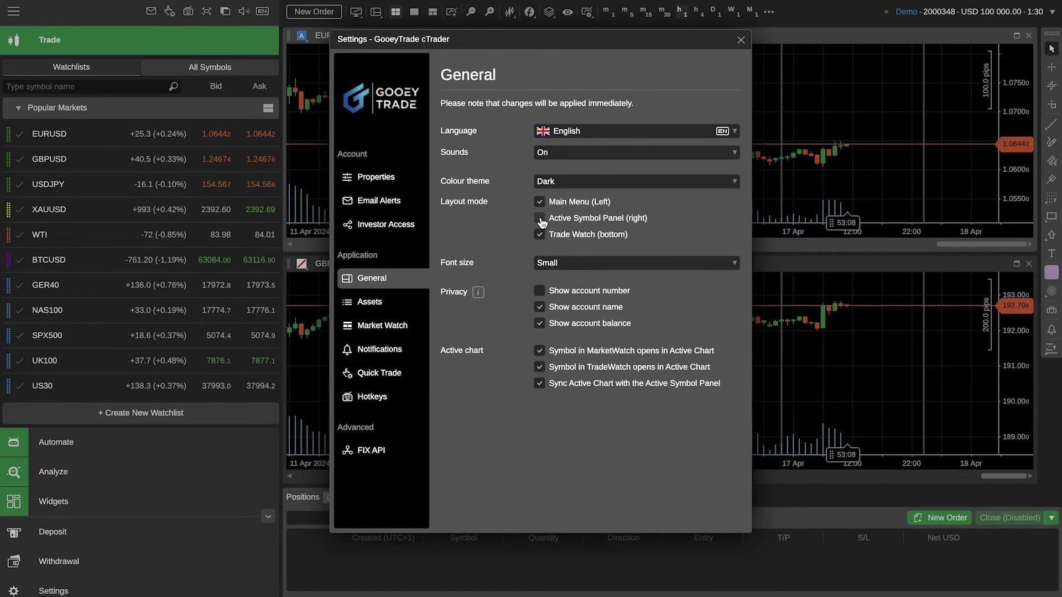
click(540, 218)
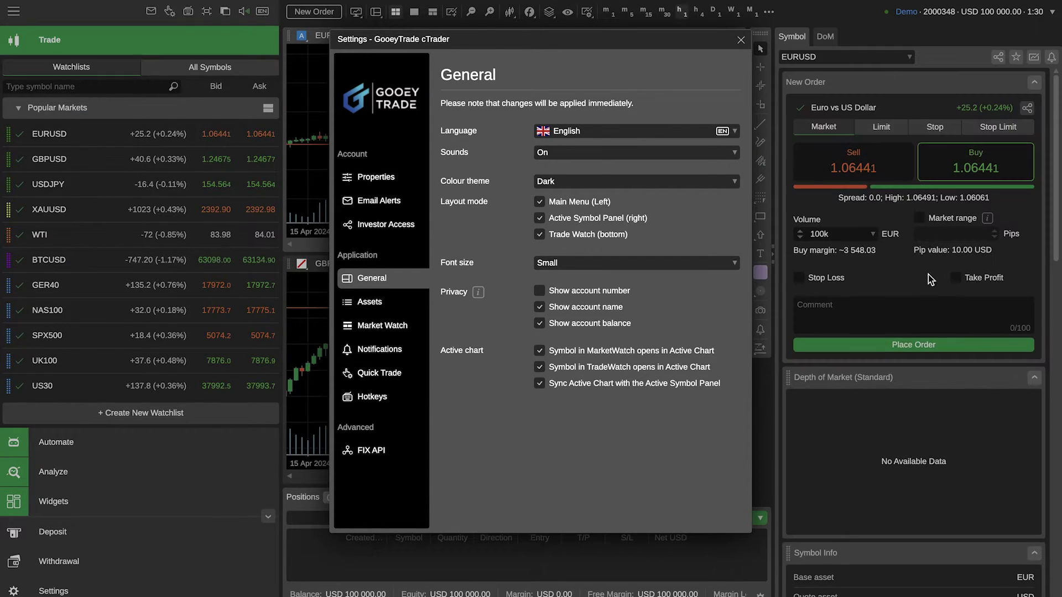
click(741, 40)
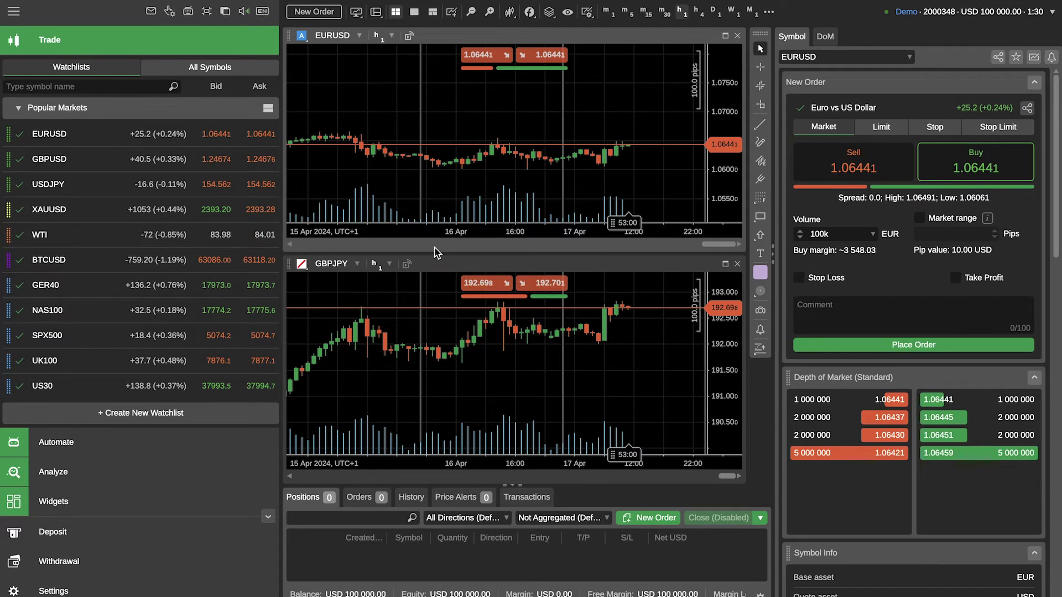
click(14, 590)
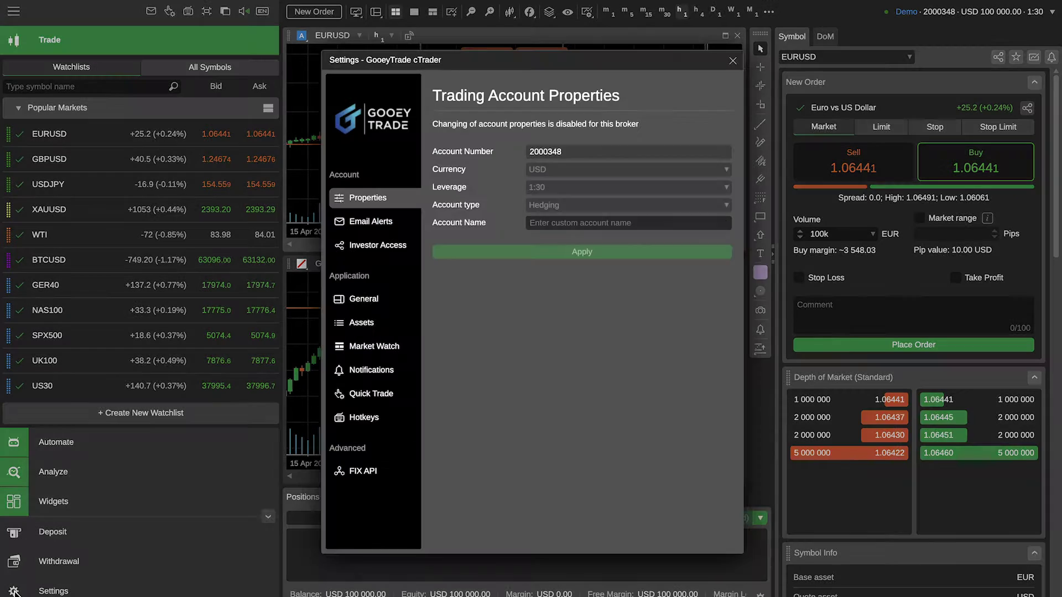
click(345, 305)
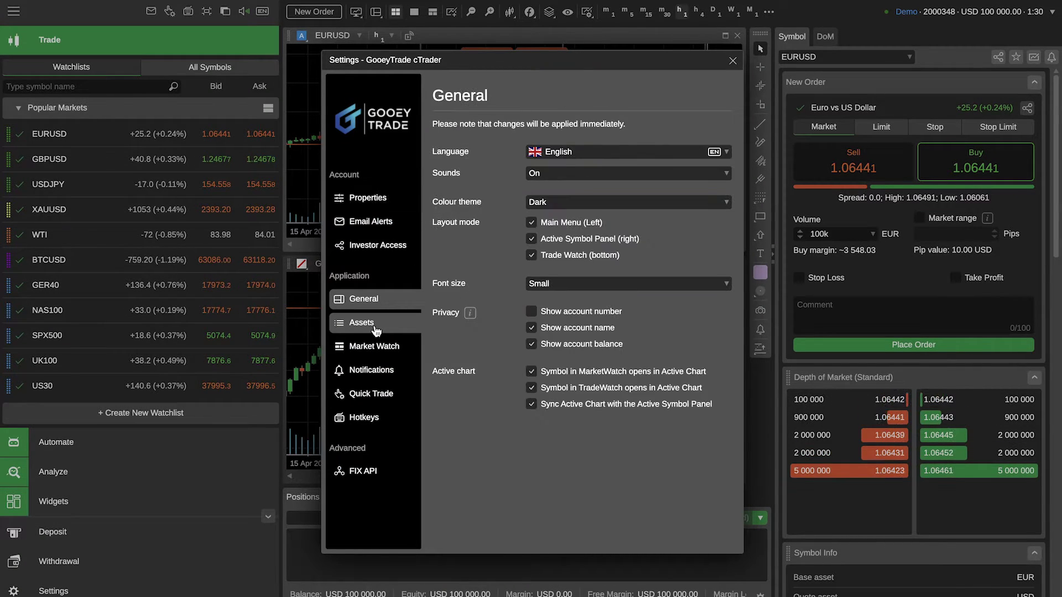
click(583, 241)
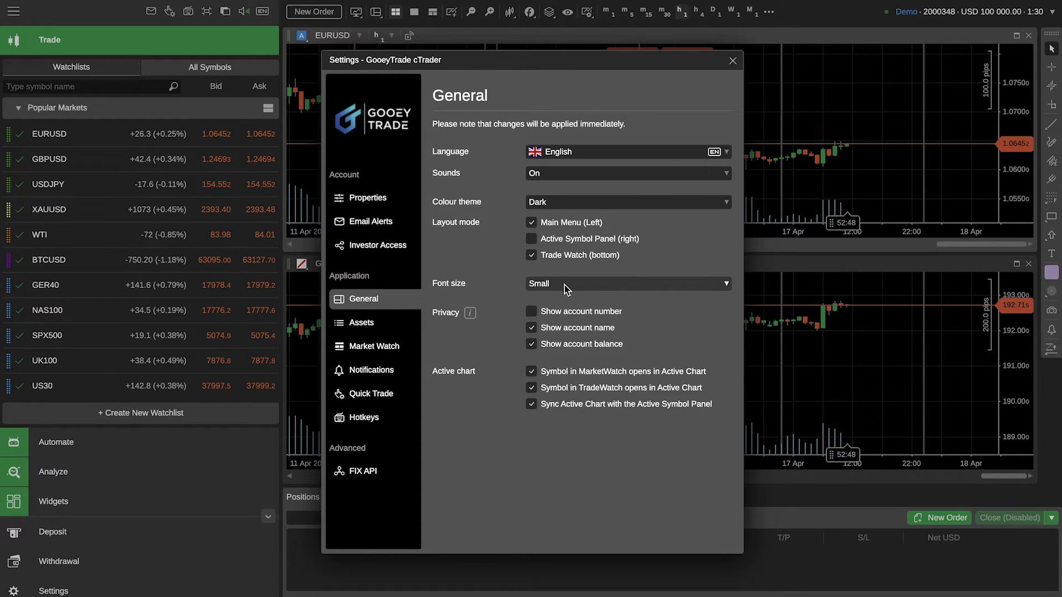
Set Metals, Oil, Forex, Indices (Spot) and Cryptocurrencies to trade in Lots.
click(385, 332)
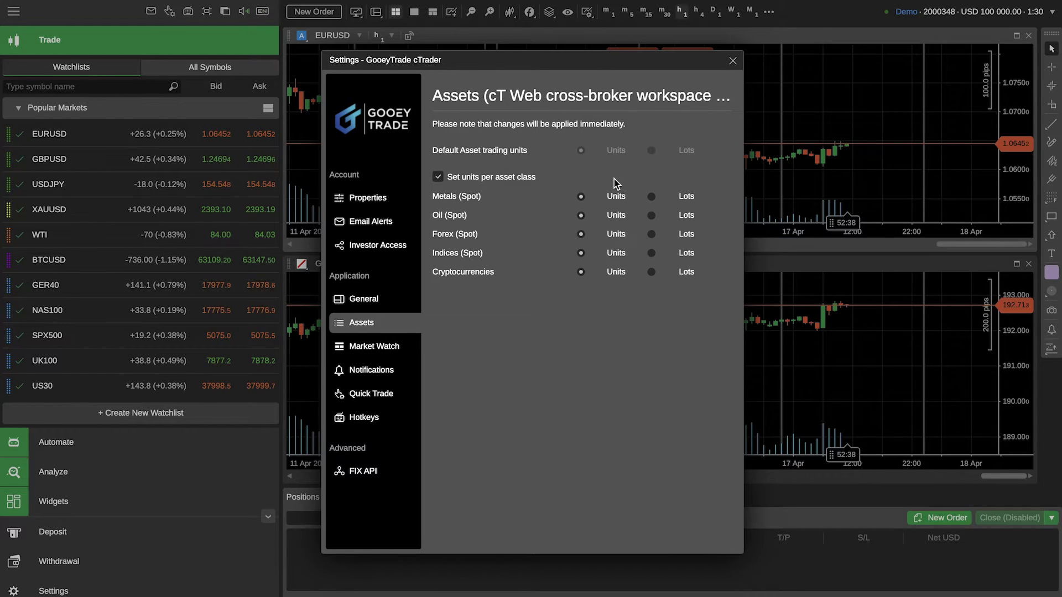
click(652, 197)
click(652, 215)
click(651, 234)
click(651, 253)
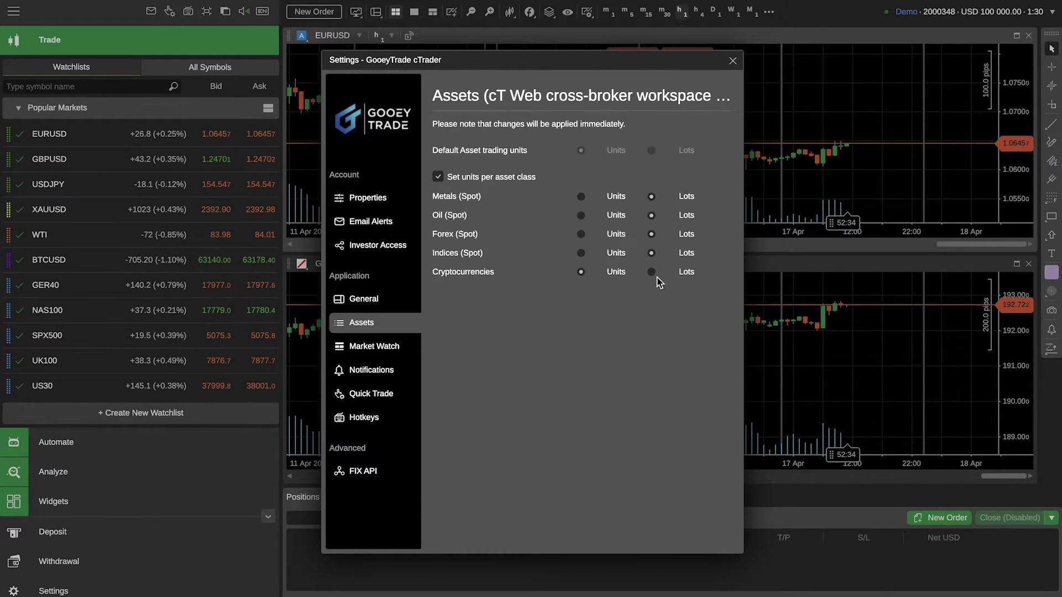
click(652, 273)
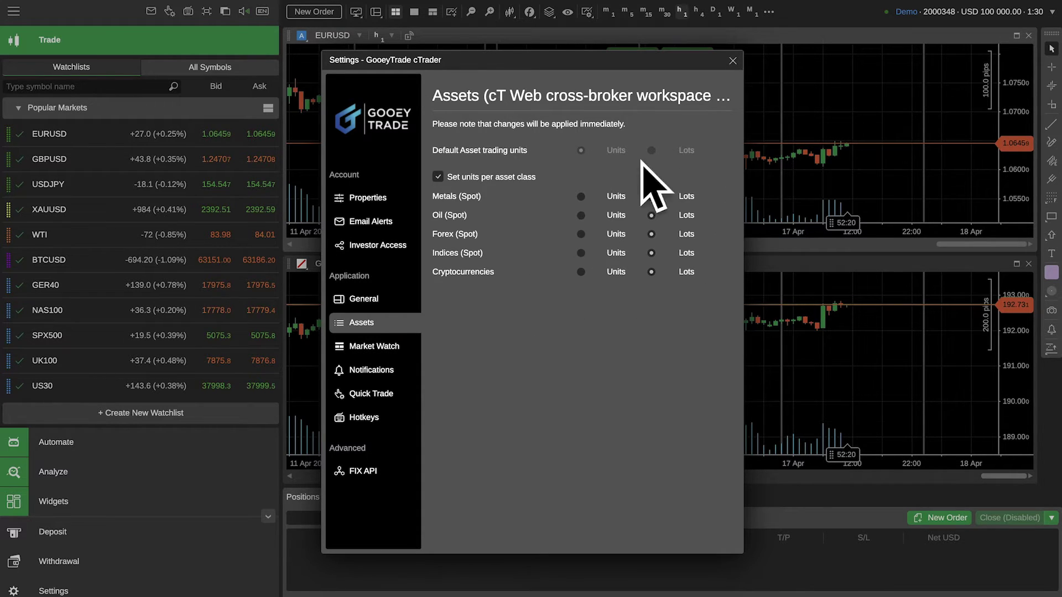
Look through Market Watch and Notifications, then set Quick Trade Mode to Single Click.
click(351, 348)
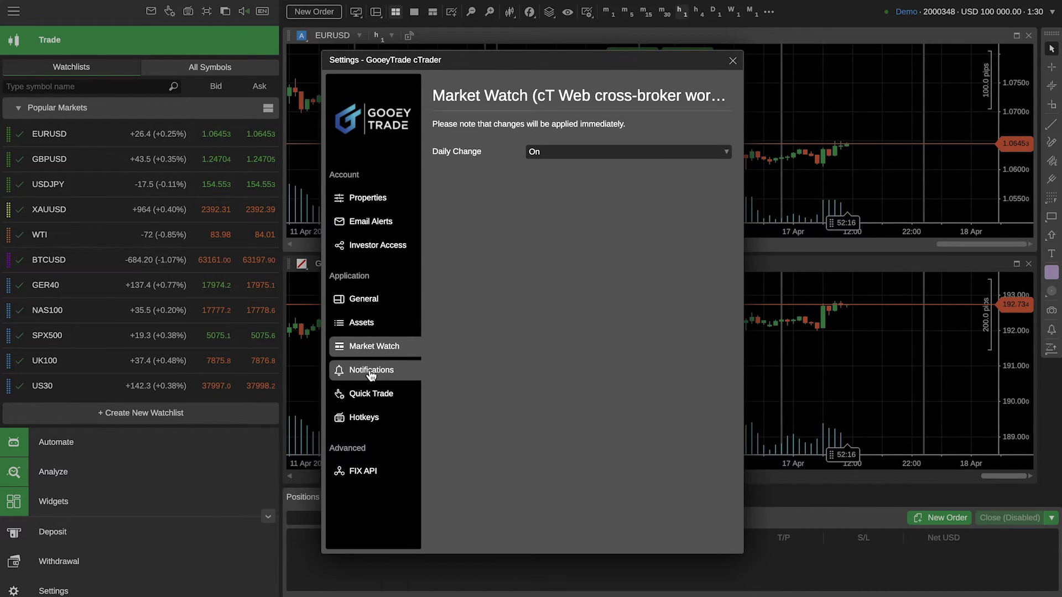
click(371, 374)
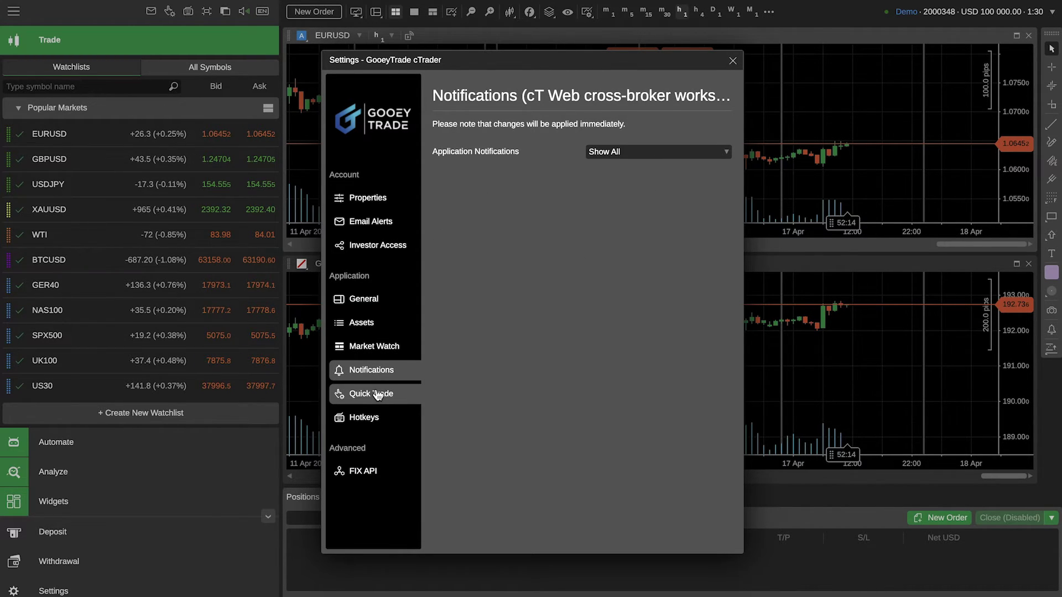
click(375, 396)
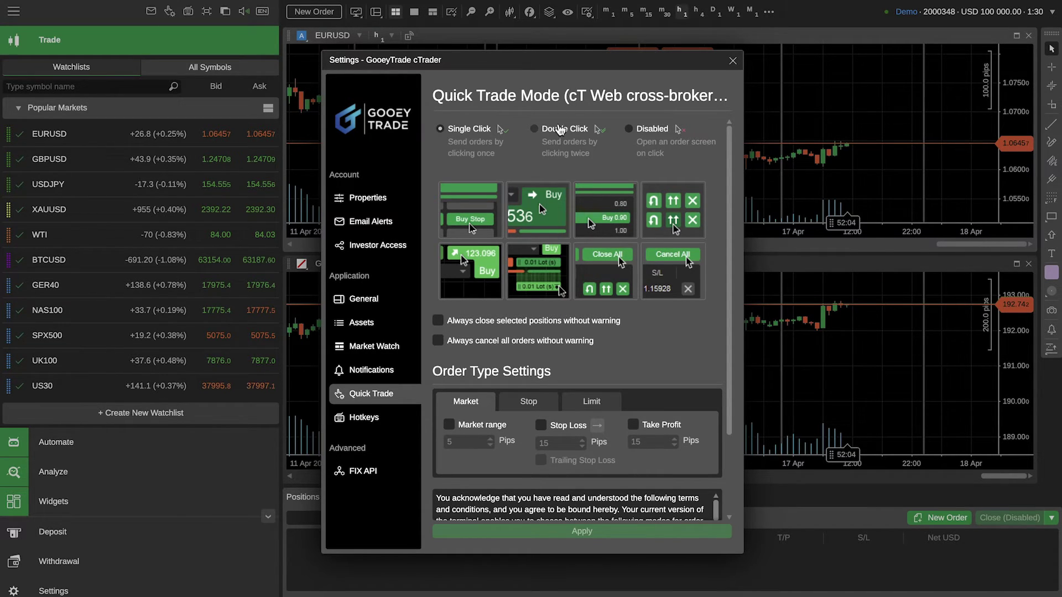
click(535, 128)
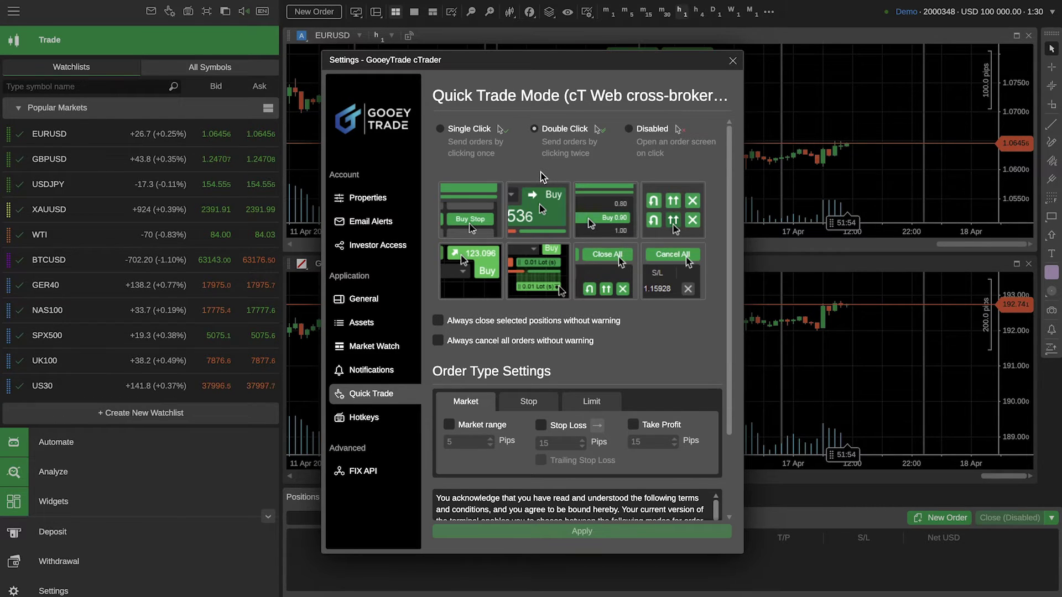
click(471, 136)
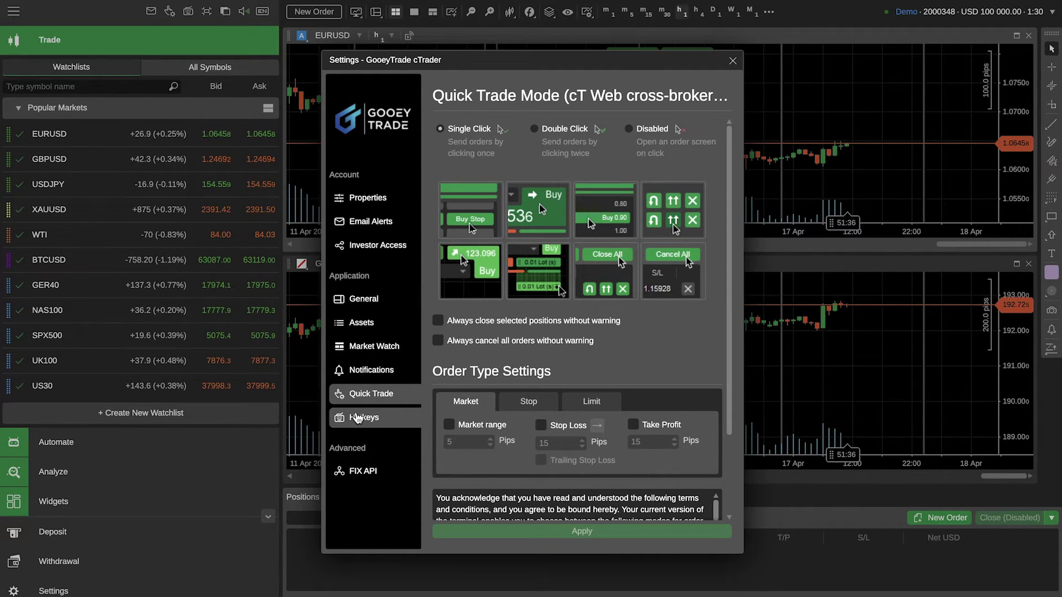
Review the Hotkeys shortcut list, then close Settings.
click(356, 418)
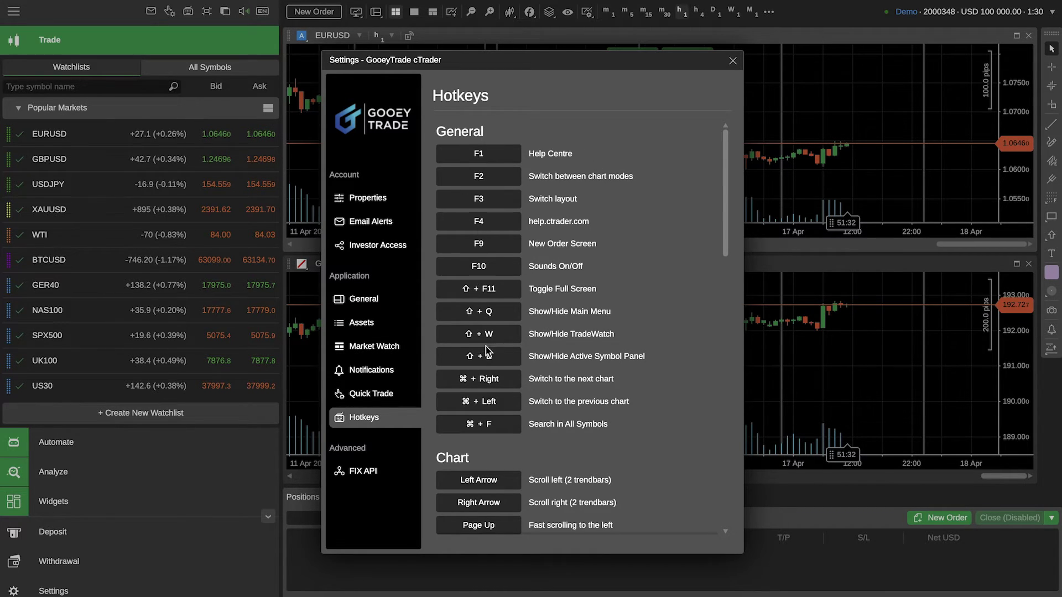
scroll(494, 445, down, 1)
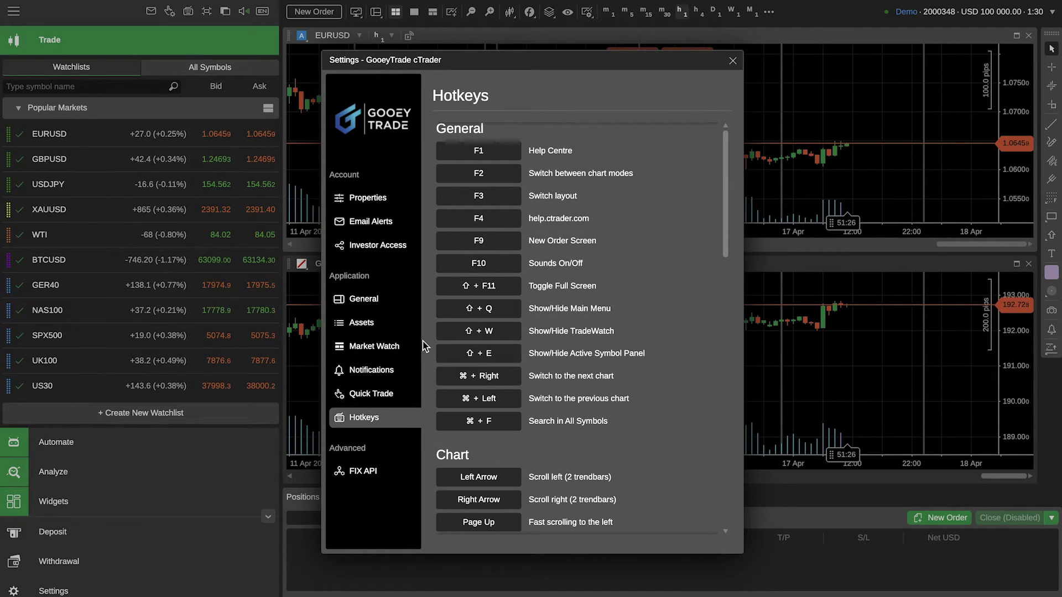
click(733, 60)
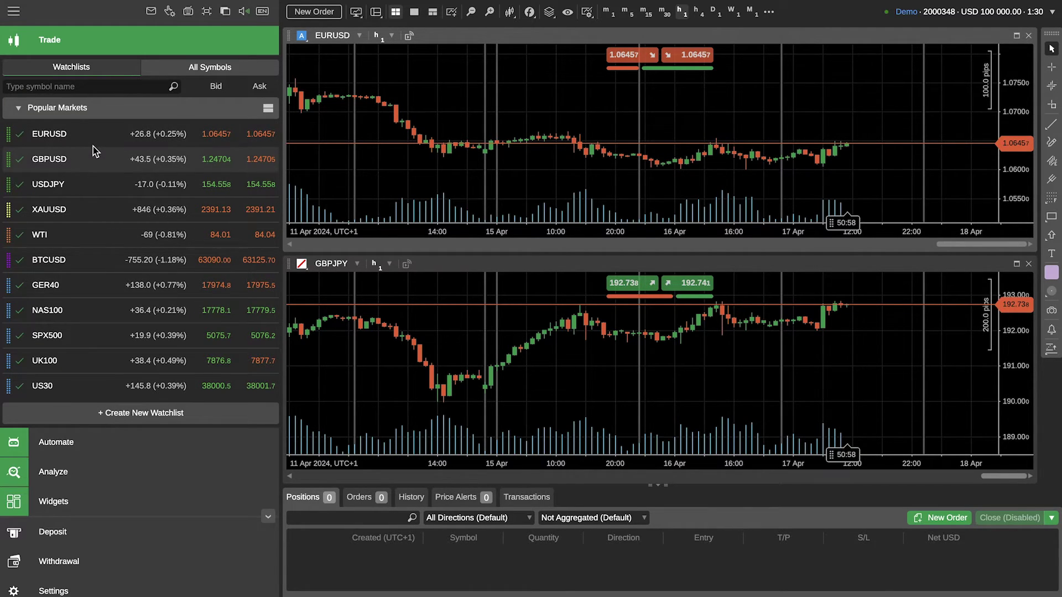
Collapse Popular Markets and create a new watchlist named My Watchlist 1.
click(56, 105)
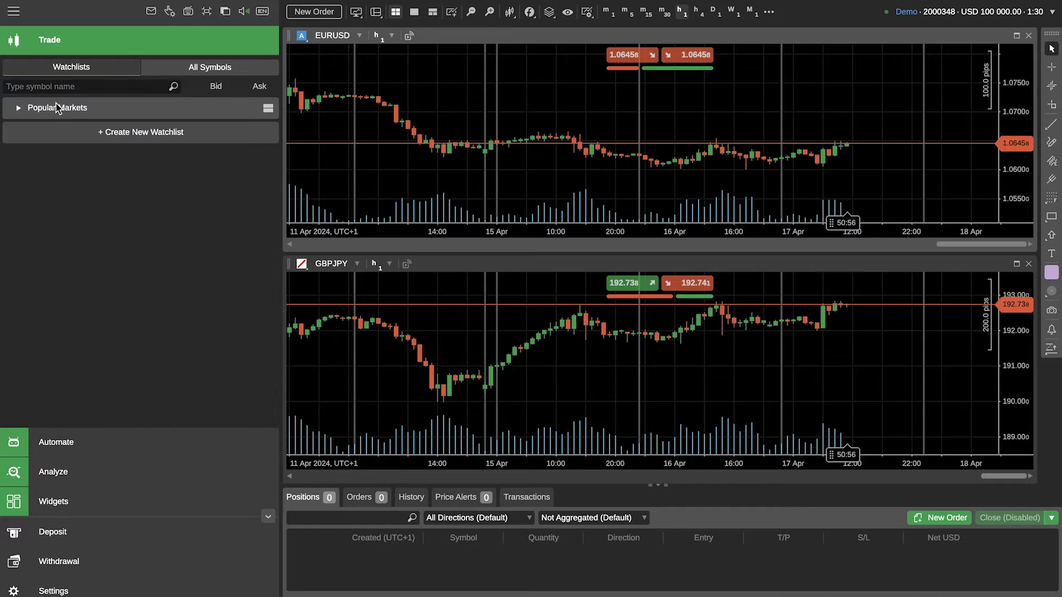
click(126, 141)
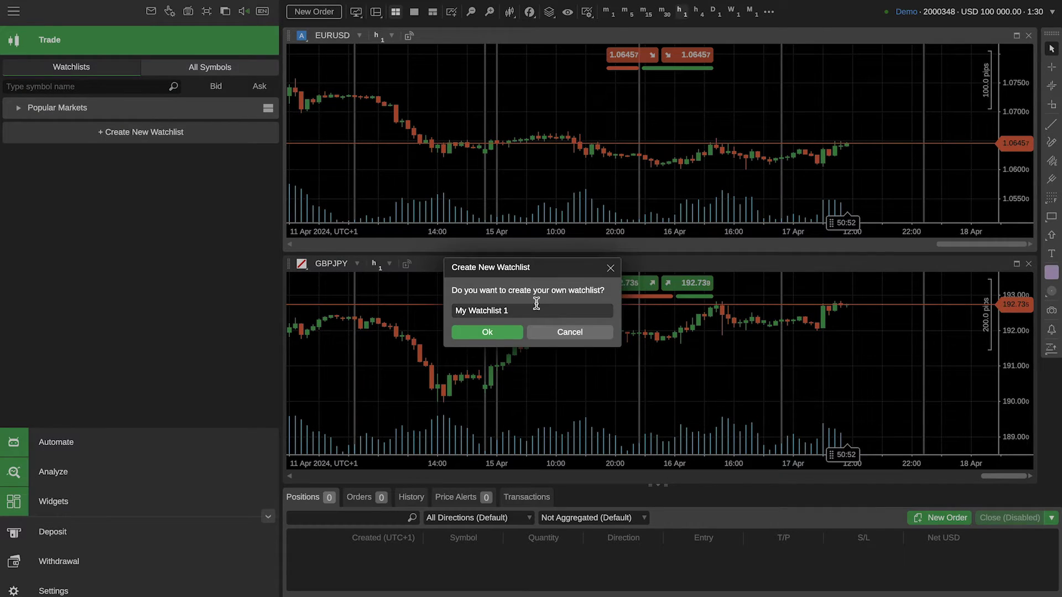
click(487, 332)
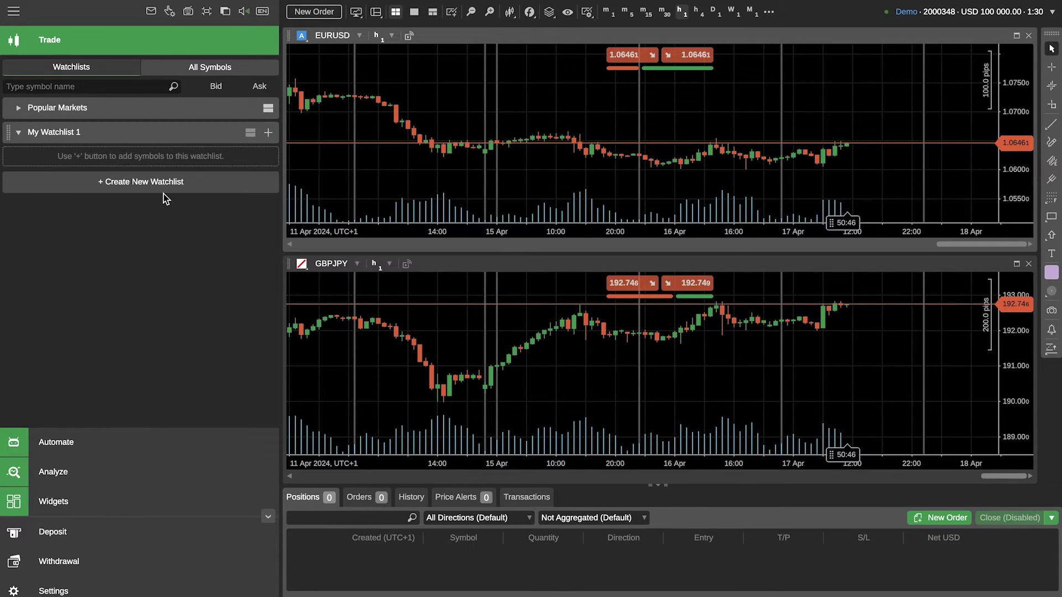
Add EURUSD from Forex (Spot) to My Watchlist 1.
click(268, 133)
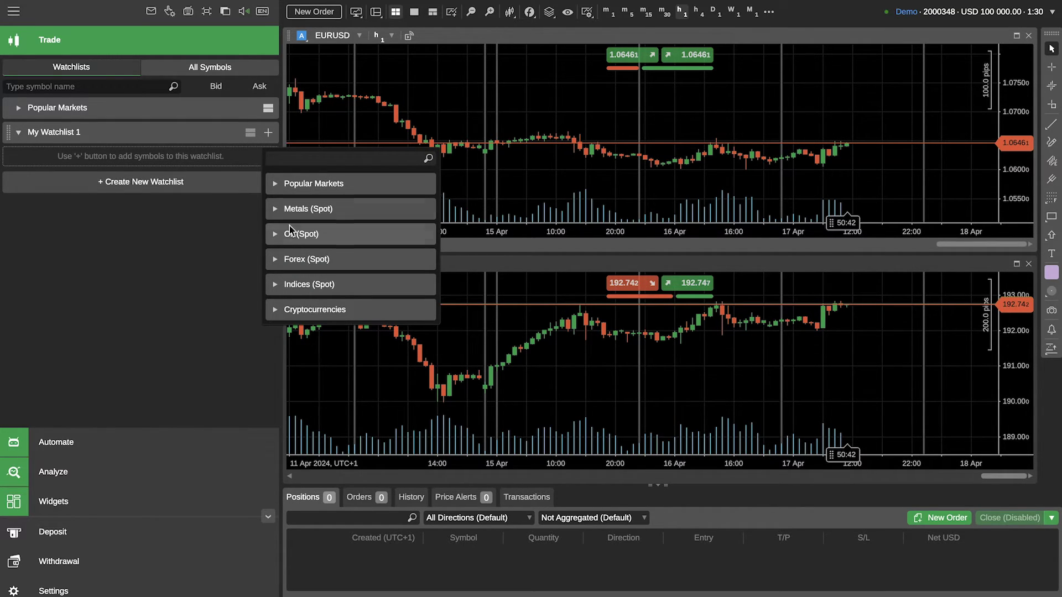
click(284, 259)
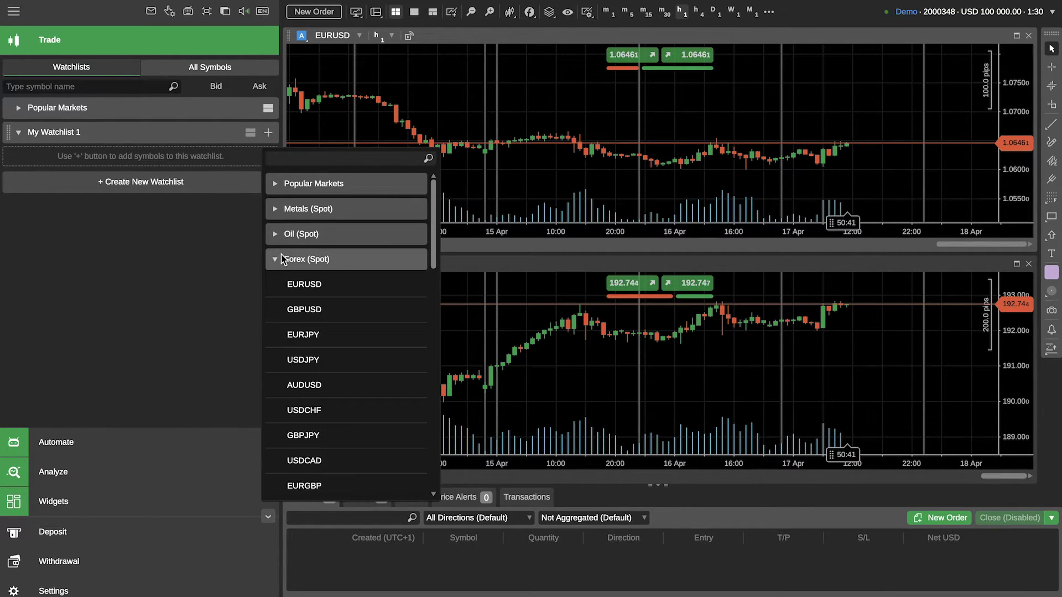
click(276, 284)
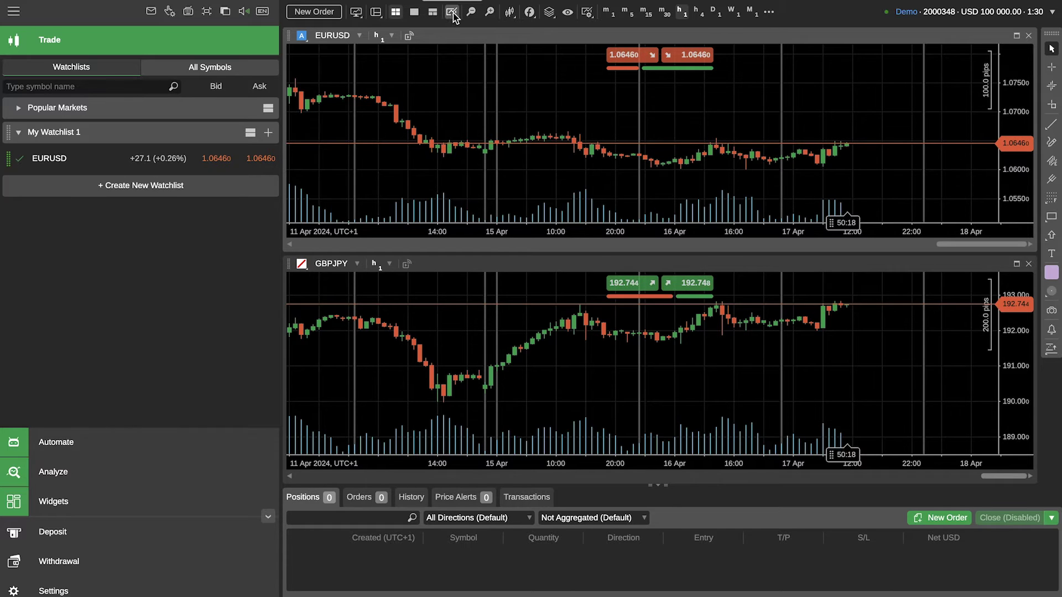
Zoom in on EURUSD, leave the chart type unchanged, and switch to the D1 timeframe.
click(470, 12)
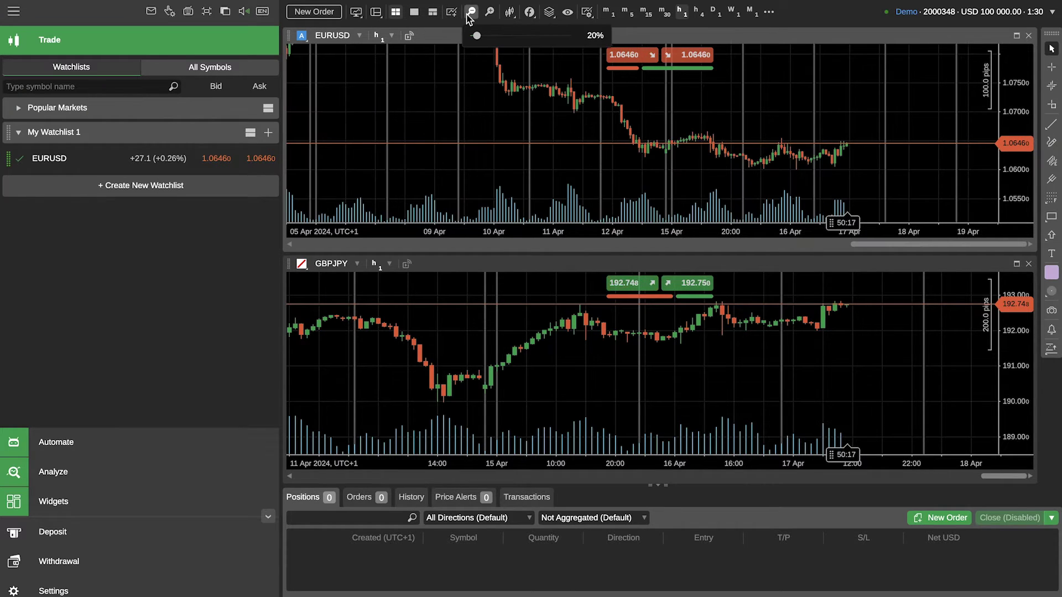
click(509, 11)
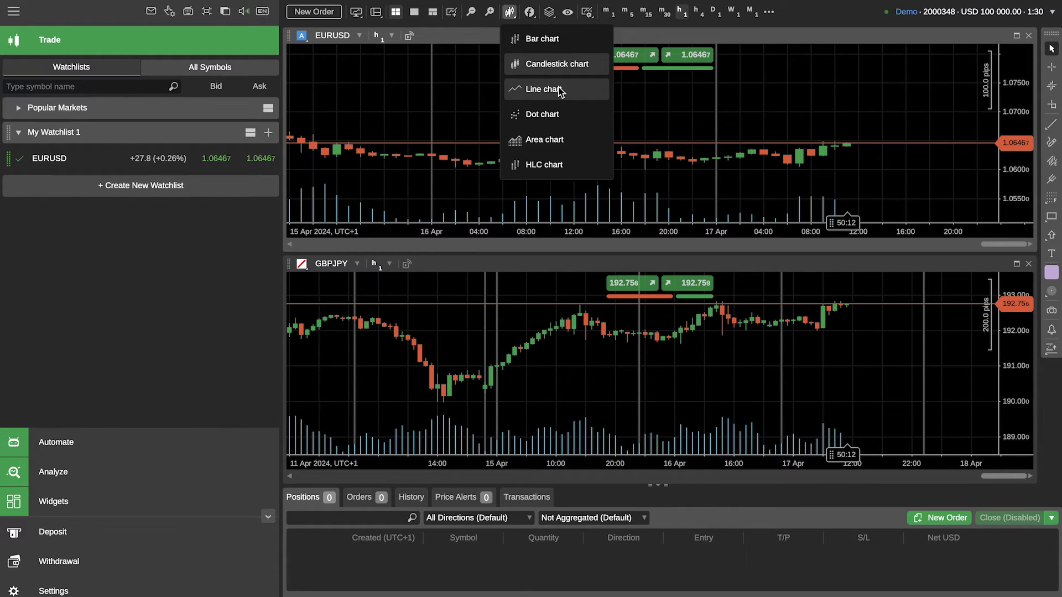
click(528, 11)
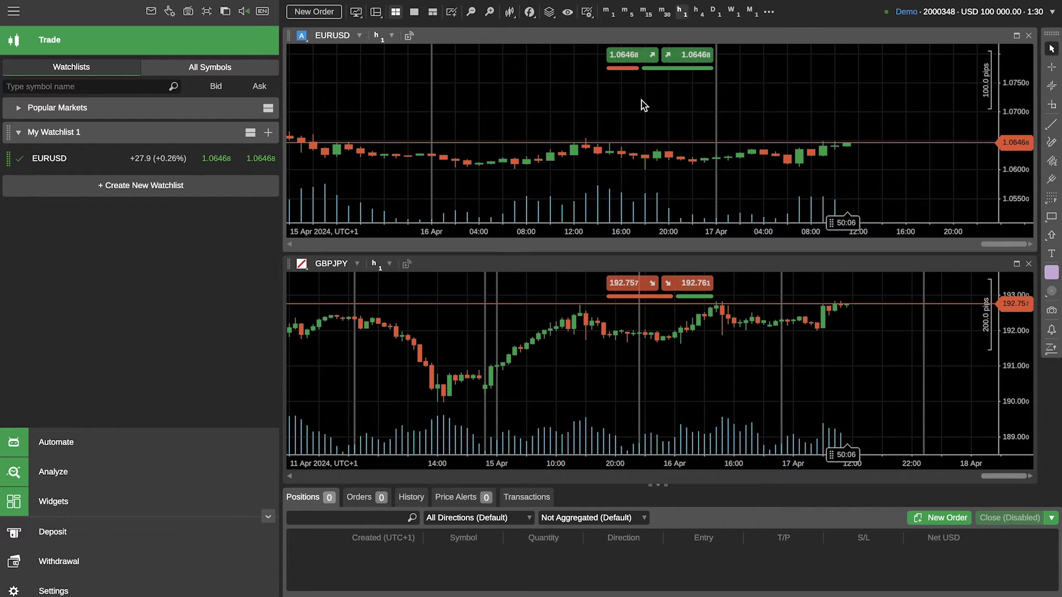
click(713, 11)
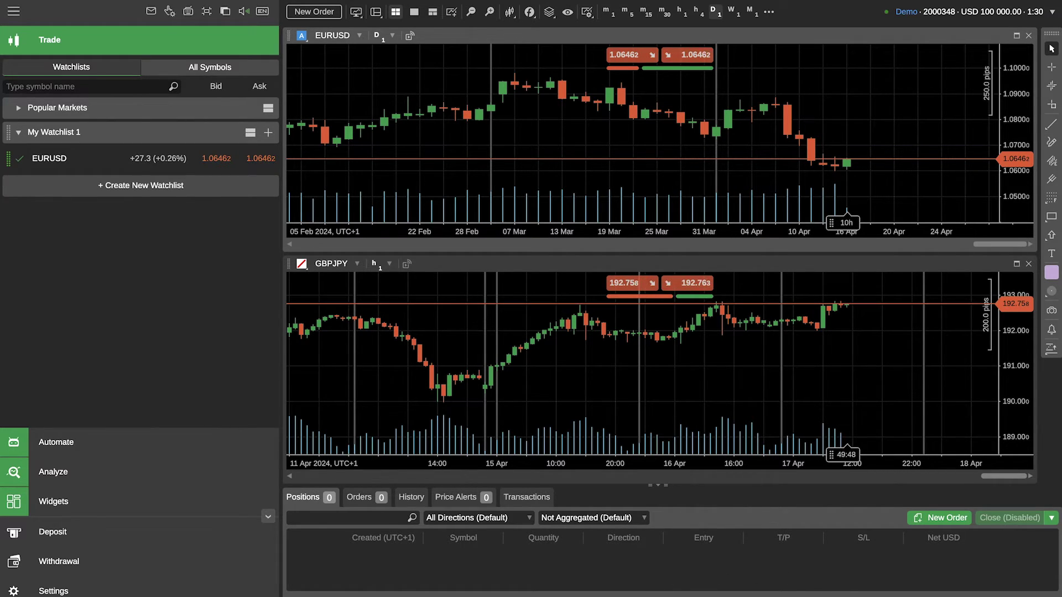
Check the status-bar timezone list and leave it unchanged at UTC+1.
click(885, 595)
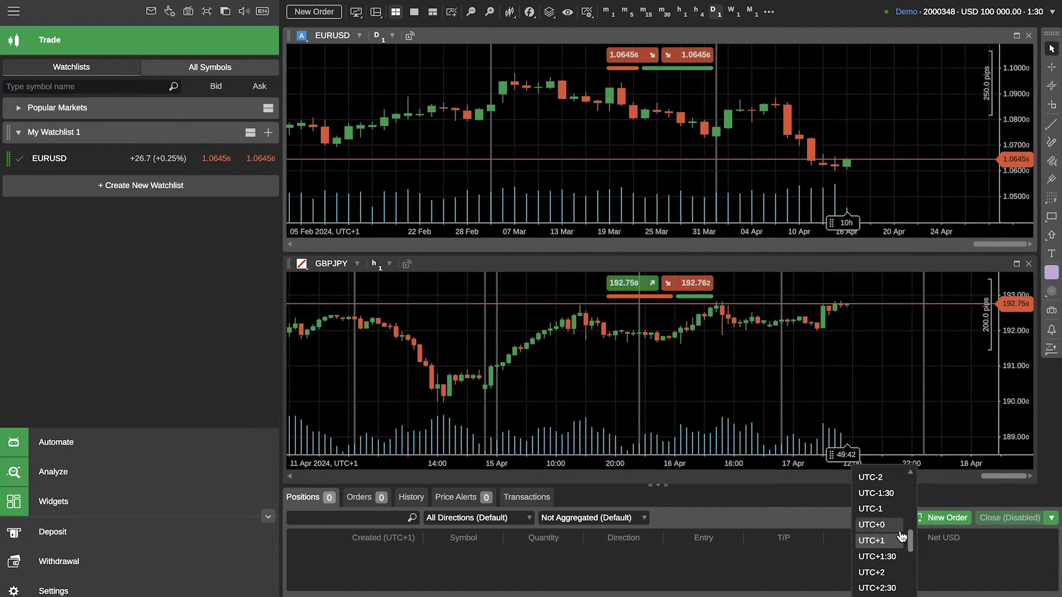
click(785, 551)
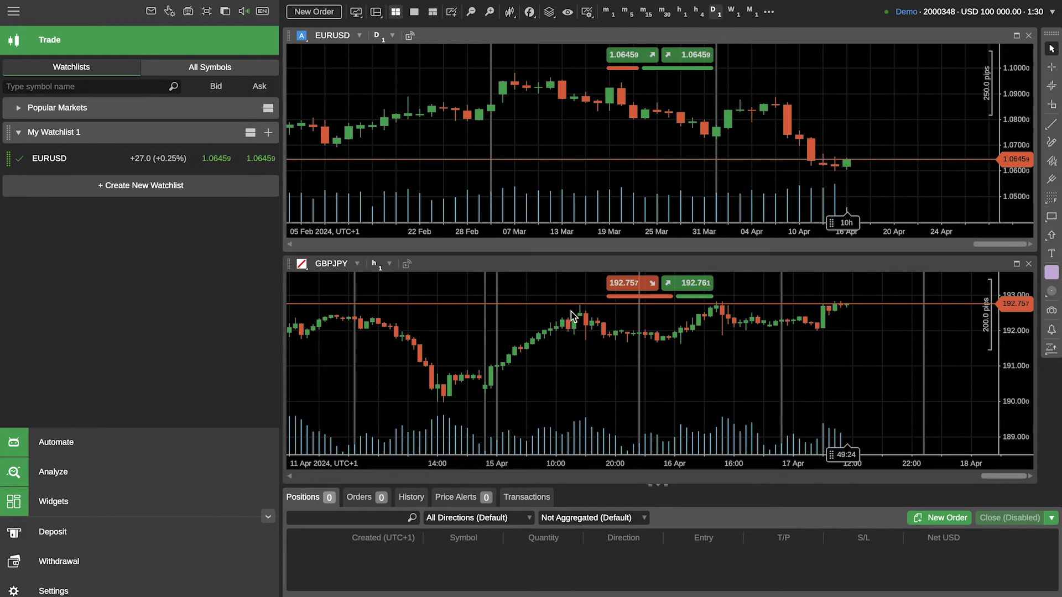
Close the GBPJPY chart and untick Tick Volume in the EURUSD chart's Viewing Options.
click(1028, 264)
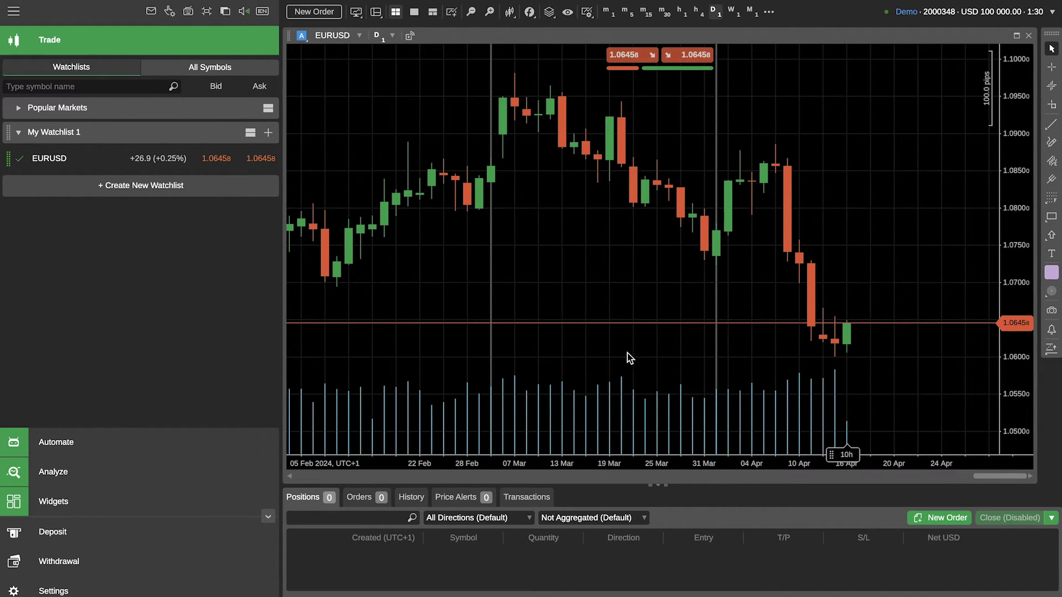
drag(630, 356, 684, 413)
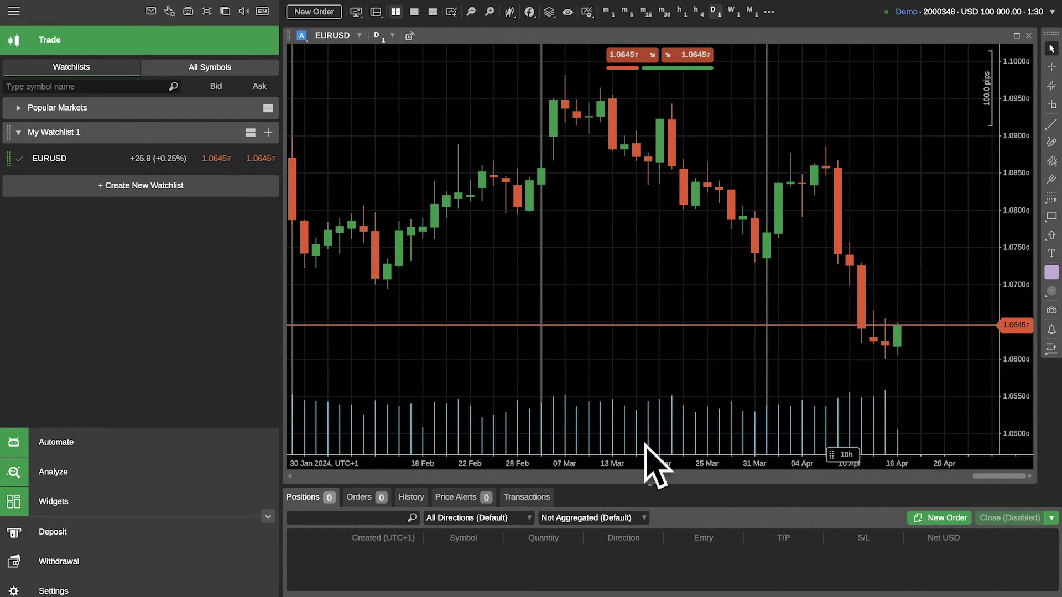
right_click(675, 272)
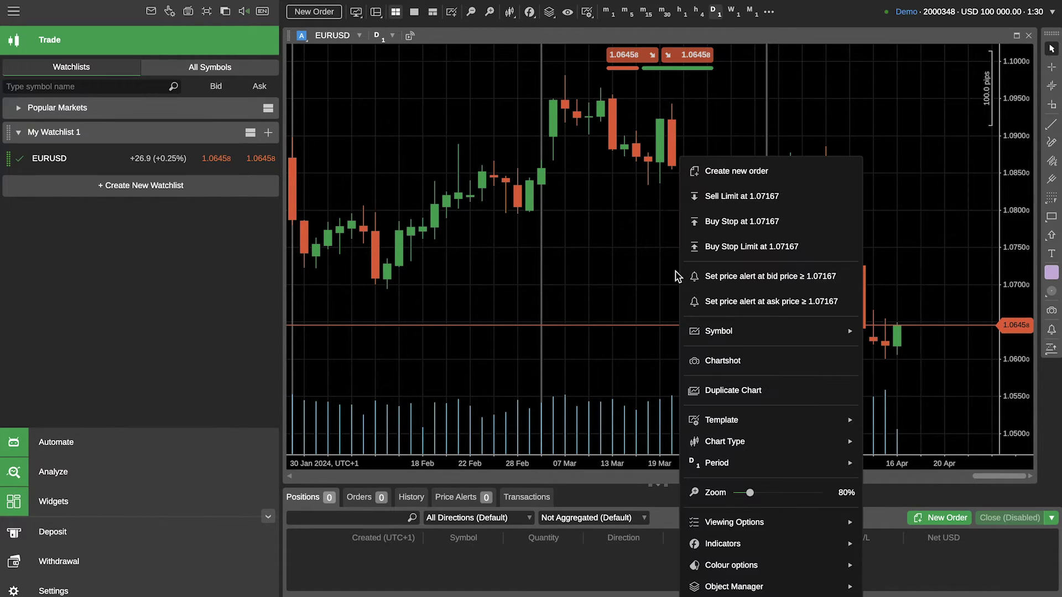
mouse_move(781, 522)
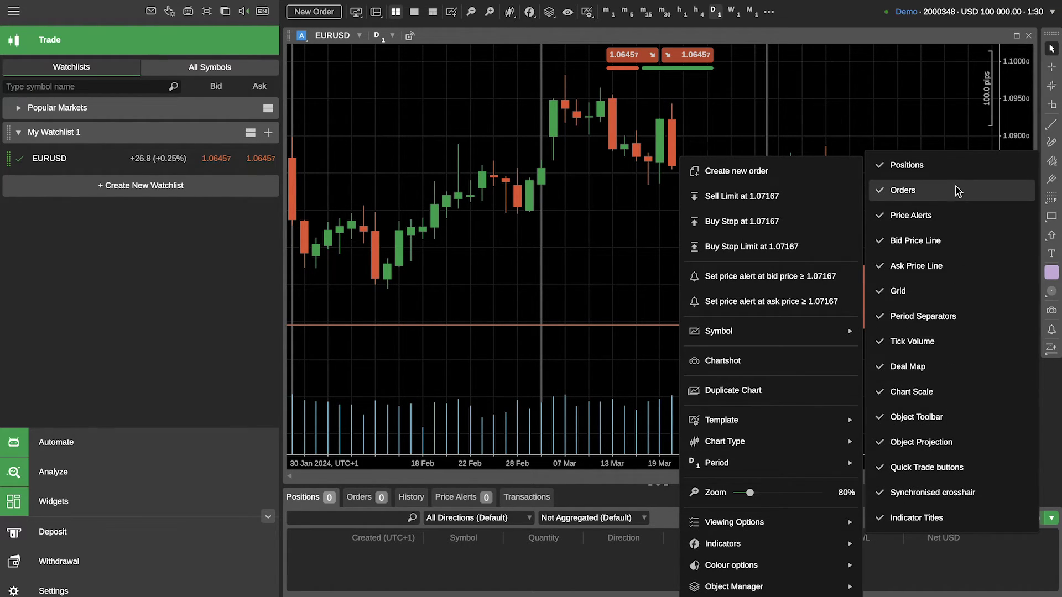
click(940, 341)
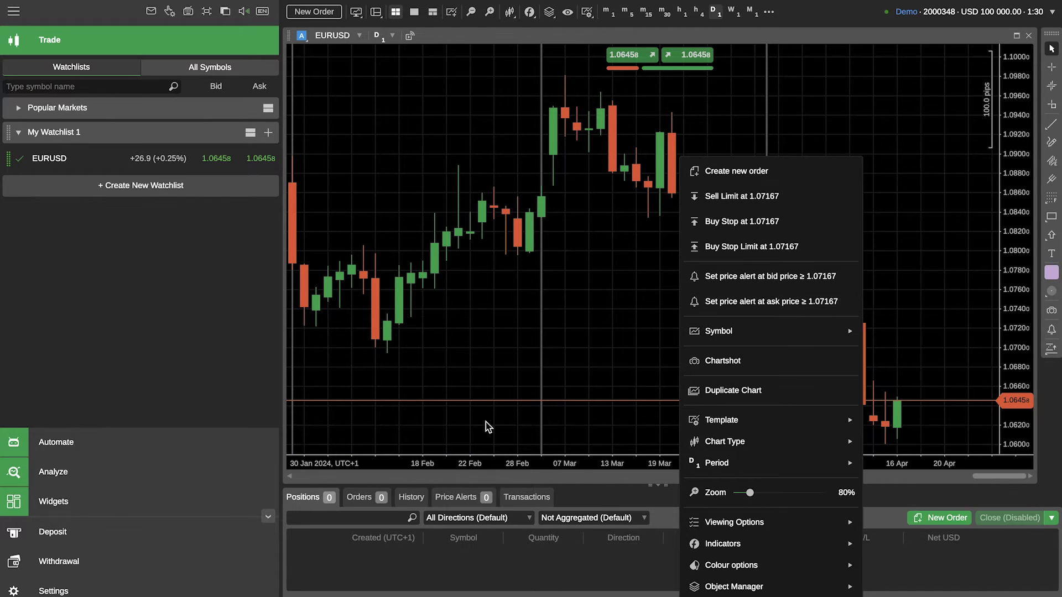
click(488, 424)
drag(661, 348, 643, 329)
Turn off the EURUSD chart's grid lines and period separators under Viewing Options.
right_click(645, 316)
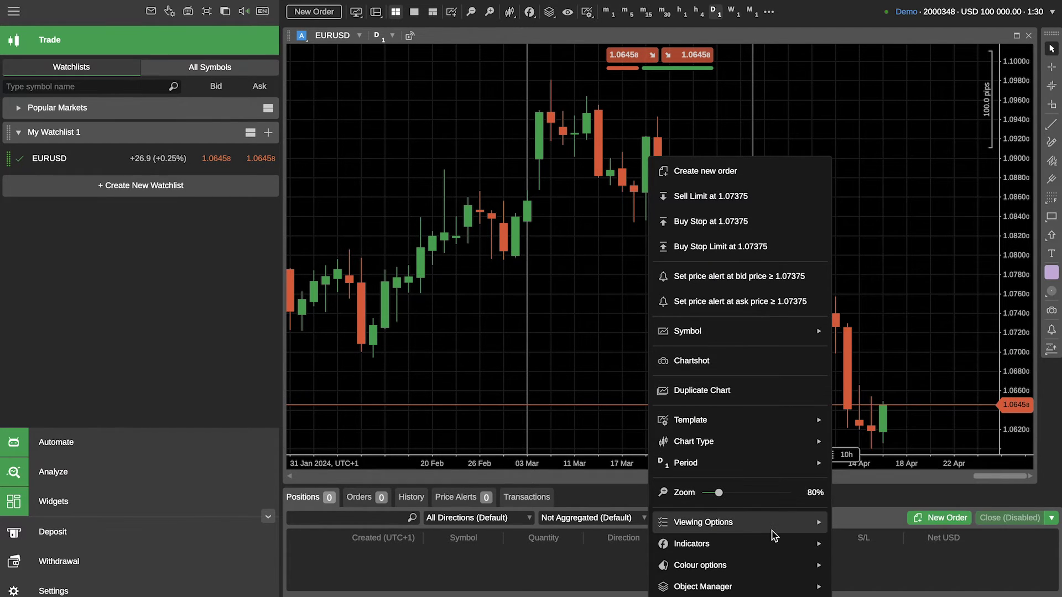
mouse_move(788, 527)
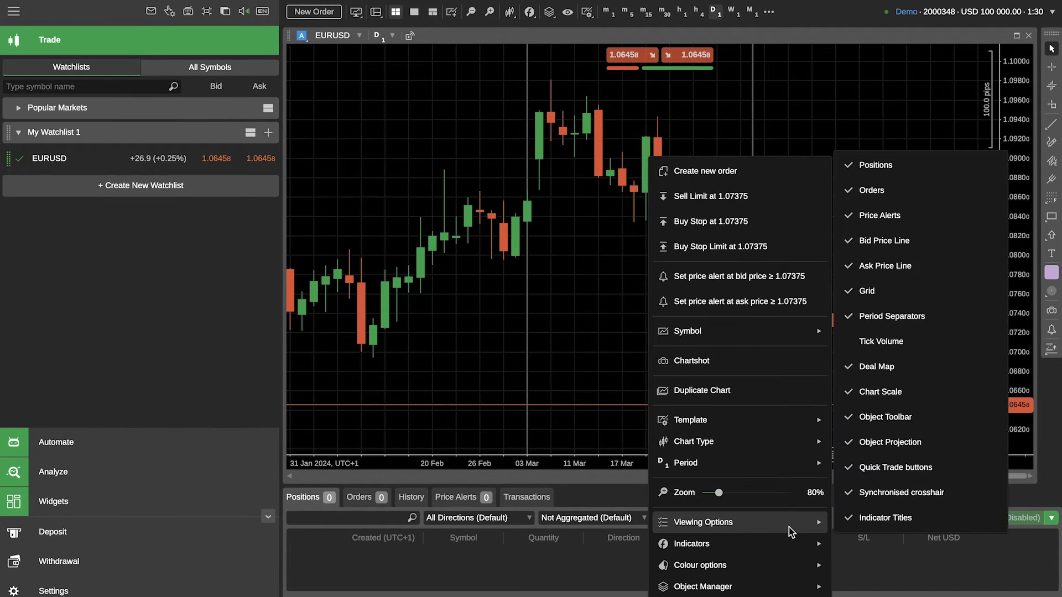
click(901, 302)
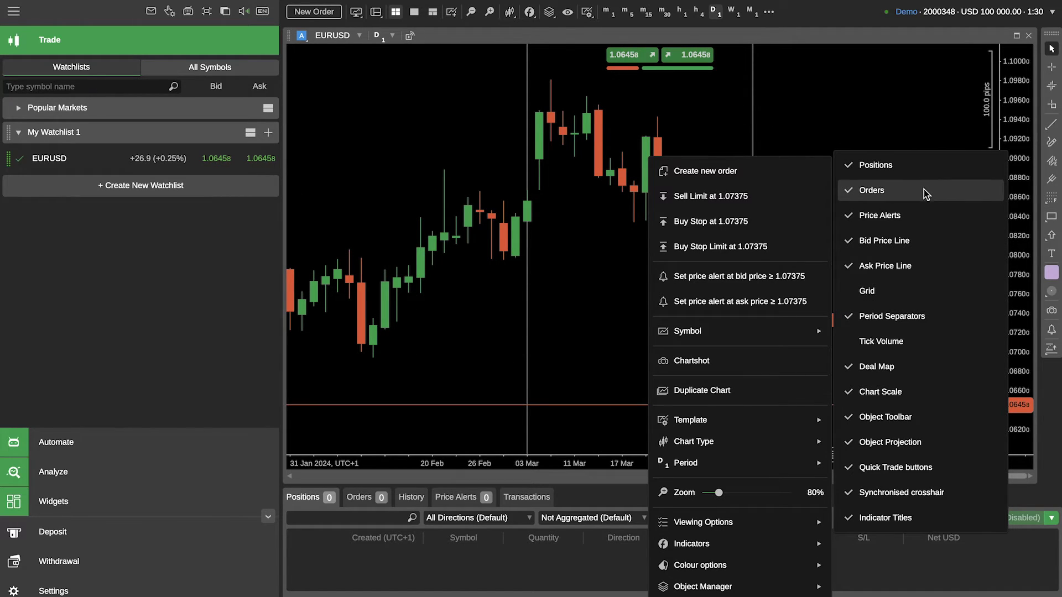
click(922, 317)
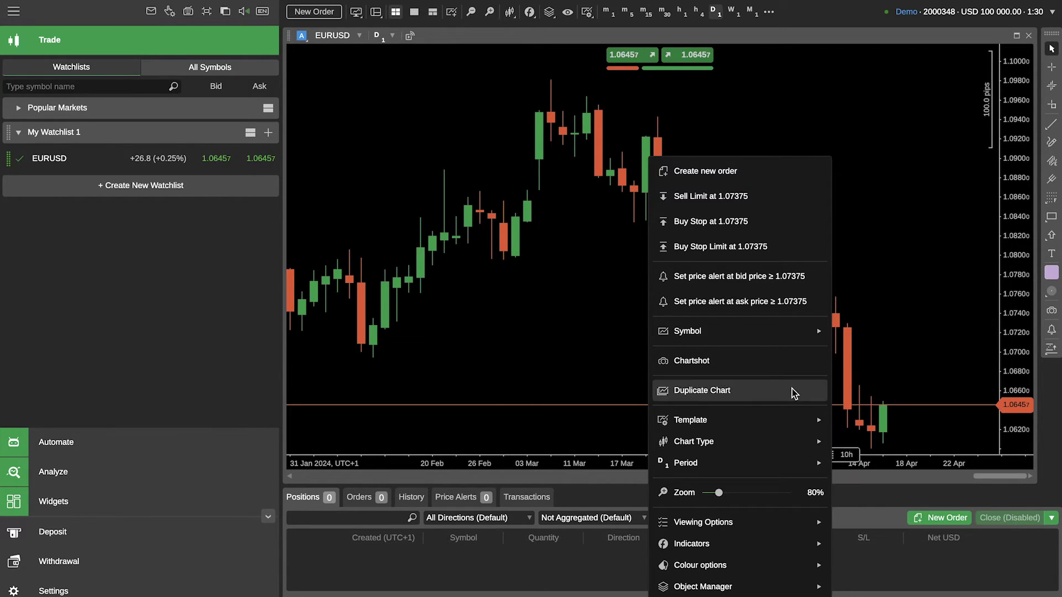
Zoom the chart out with the mouse wheel to show 21 Jan to 28 Apr, dismissing the wheel-settings prompt.
click(577, 328)
scroll(652, 332, down, 3)
mouse_move(1047, 200)
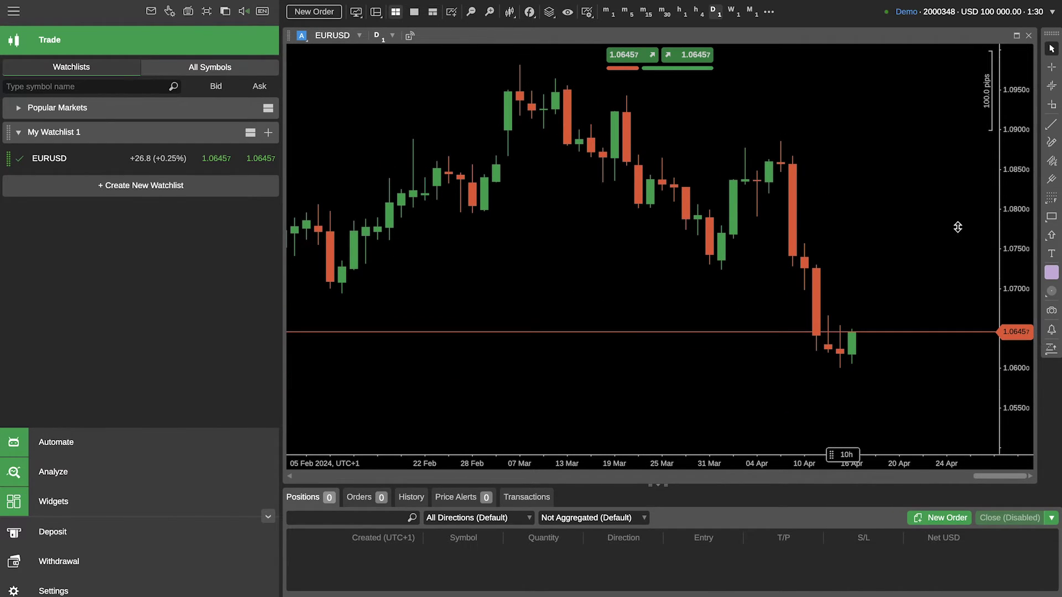
right_click(724, 201)
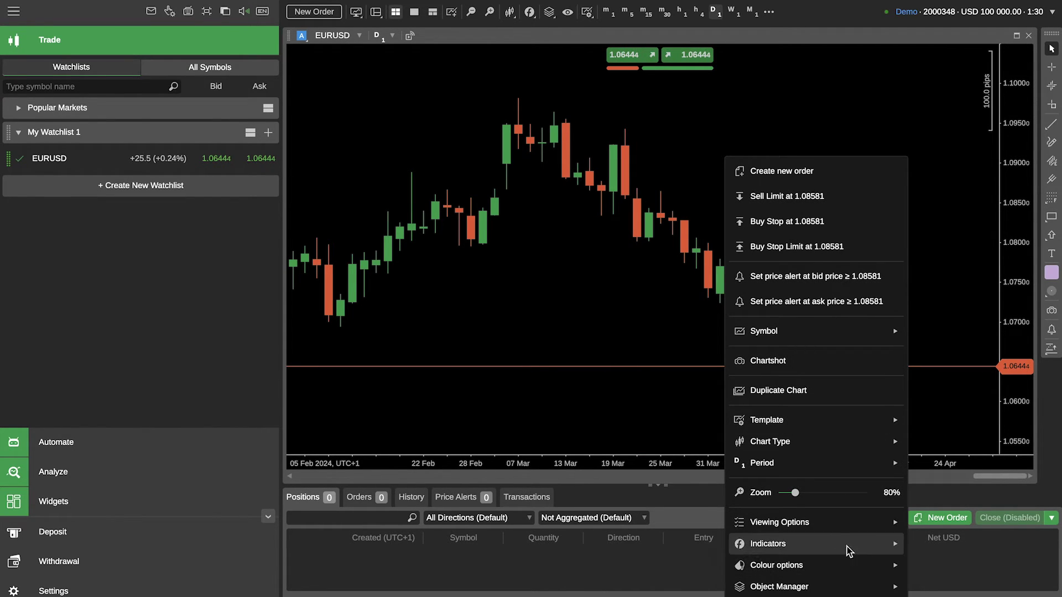
click(647, 320)
scroll(675, 305, down, 2)
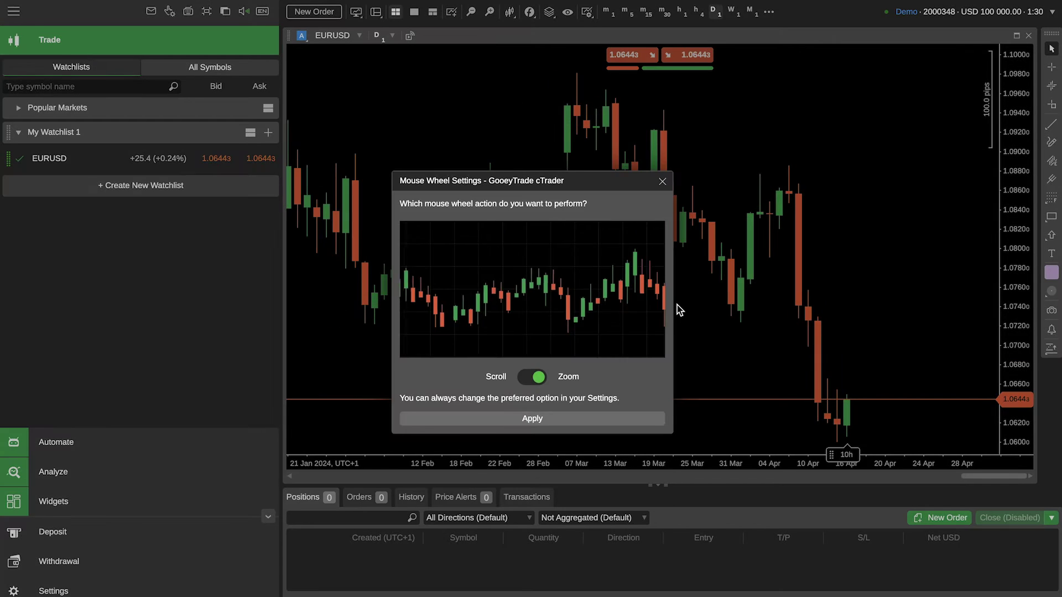
click(661, 184)
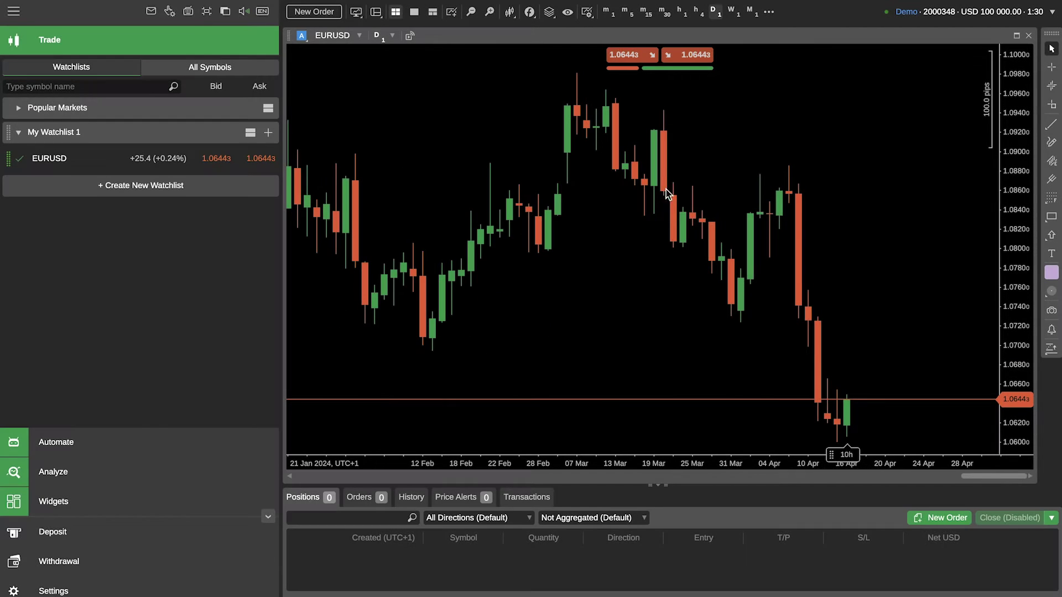
In Colour options, make the bull candle outlines and fill light blue.
right_click(656, 280)
mouse_move(765, 532)
mouse_move(764, 563)
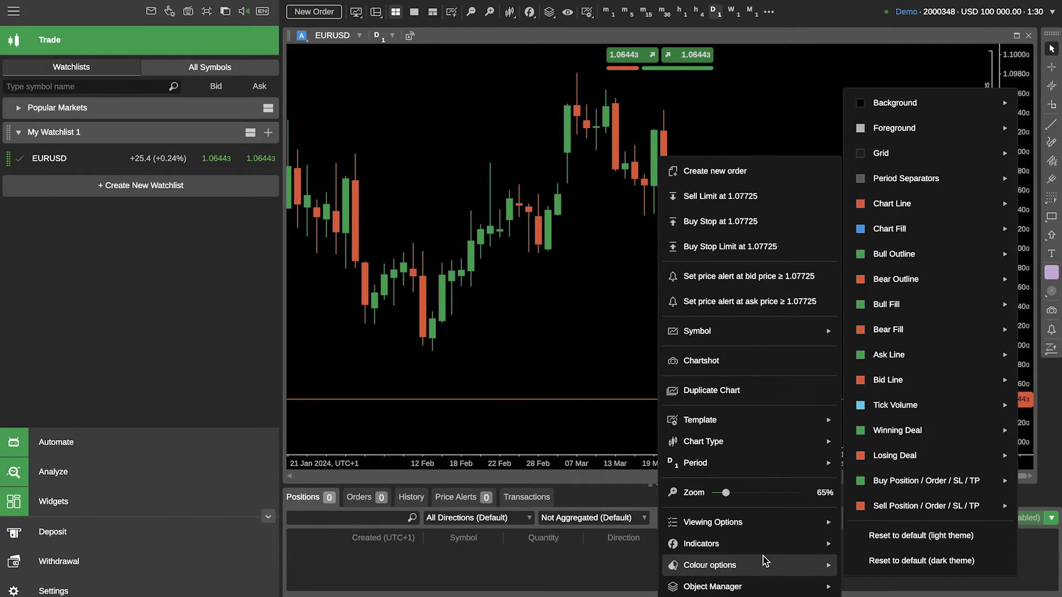
mouse_move(938, 268)
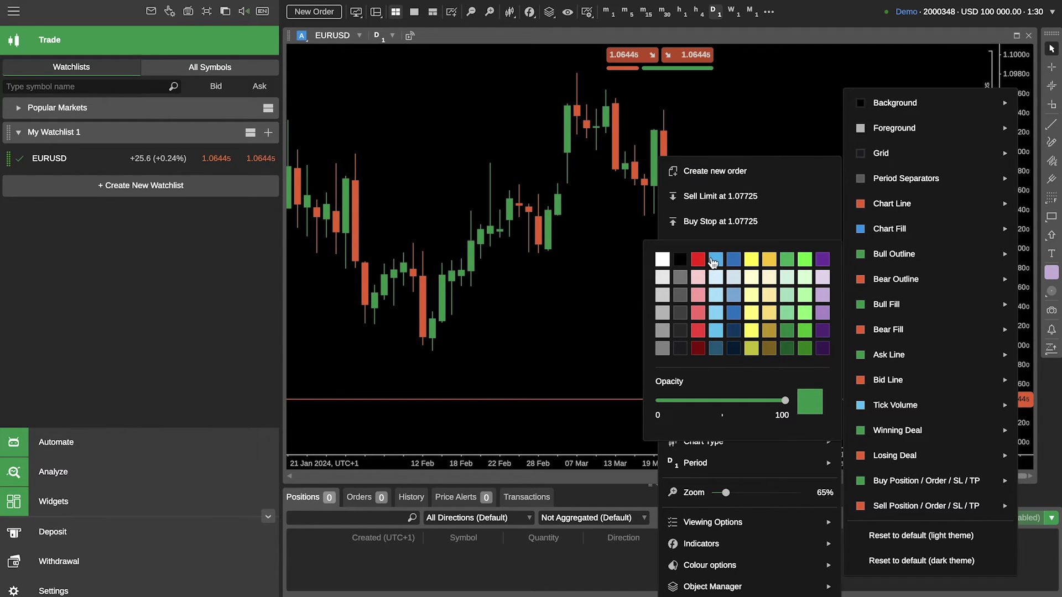
click(716, 261)
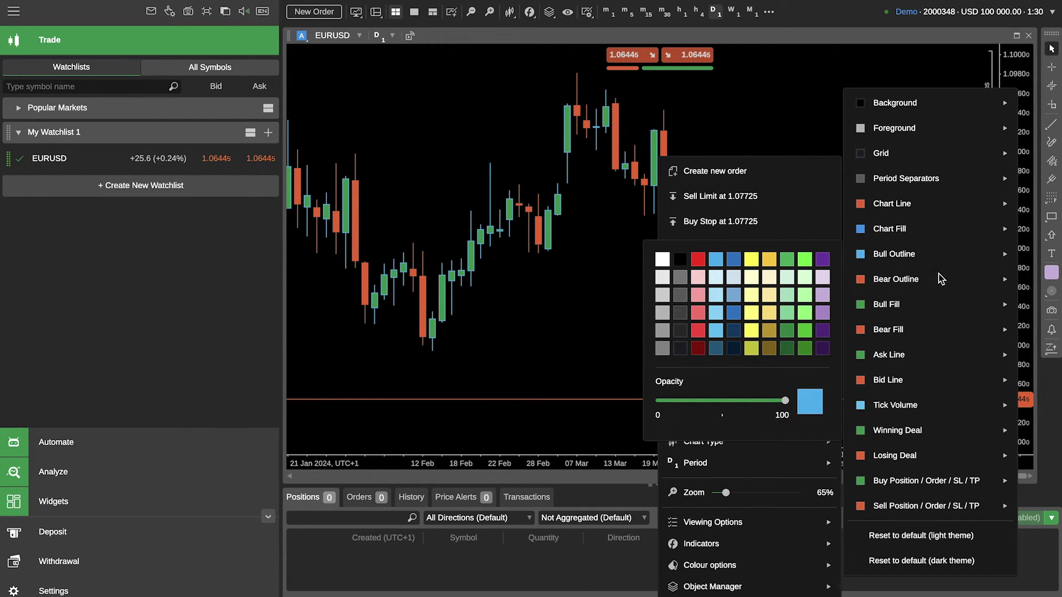
mouse_move(932, 307)
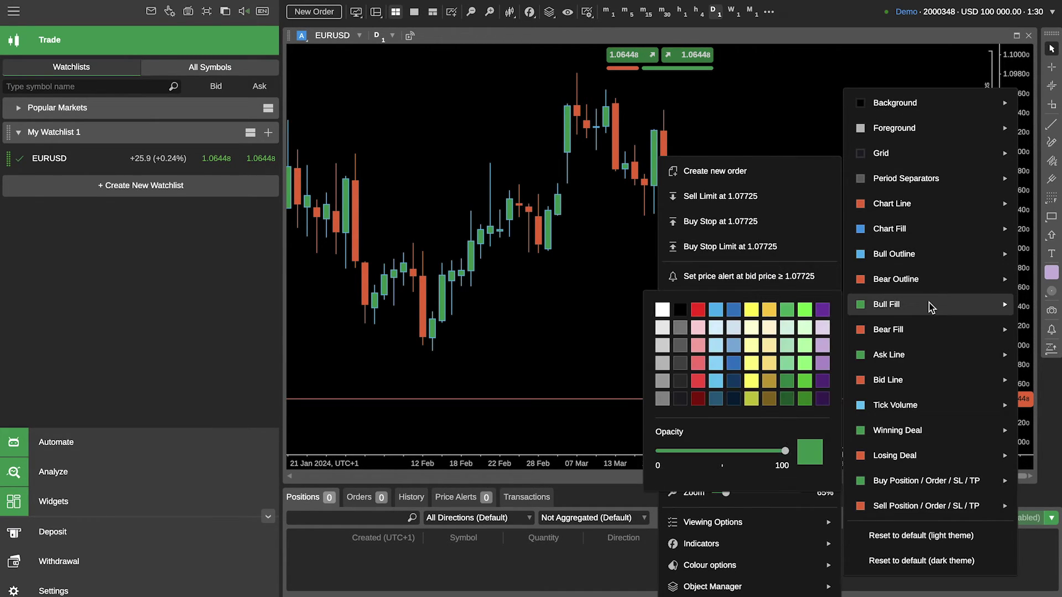
click(717, 314)
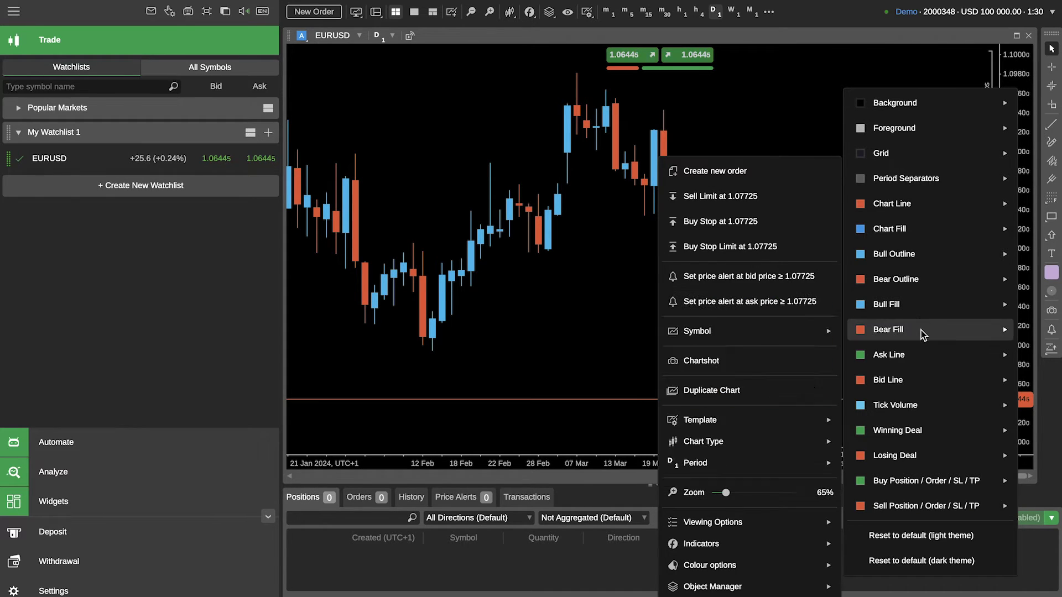
Make bear candle fill light grey, bear outlines dark grey and the chart background light grey.
mouse_move(921, 330)
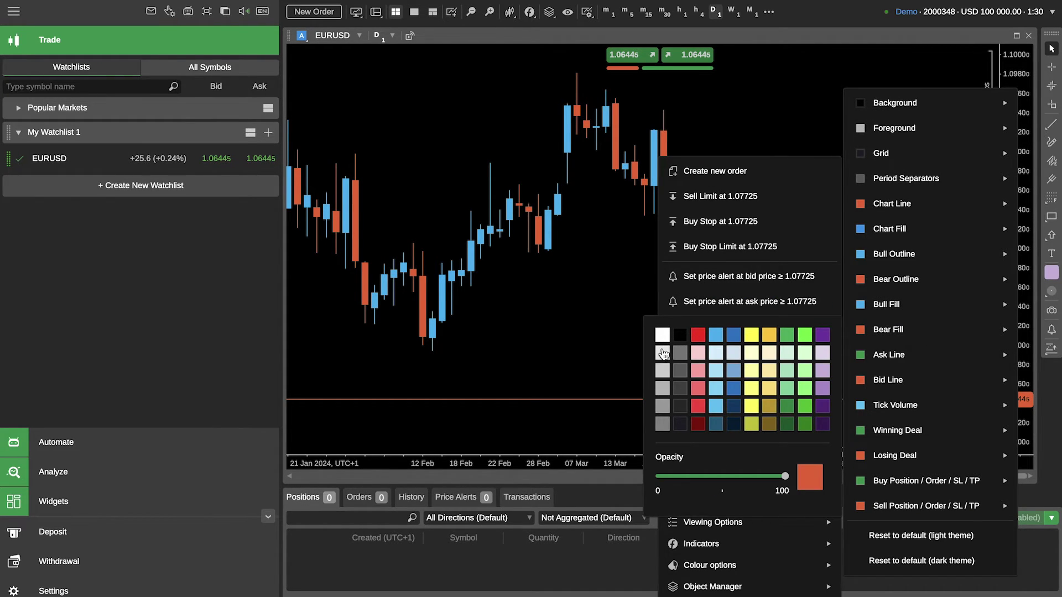
click(662, 389)
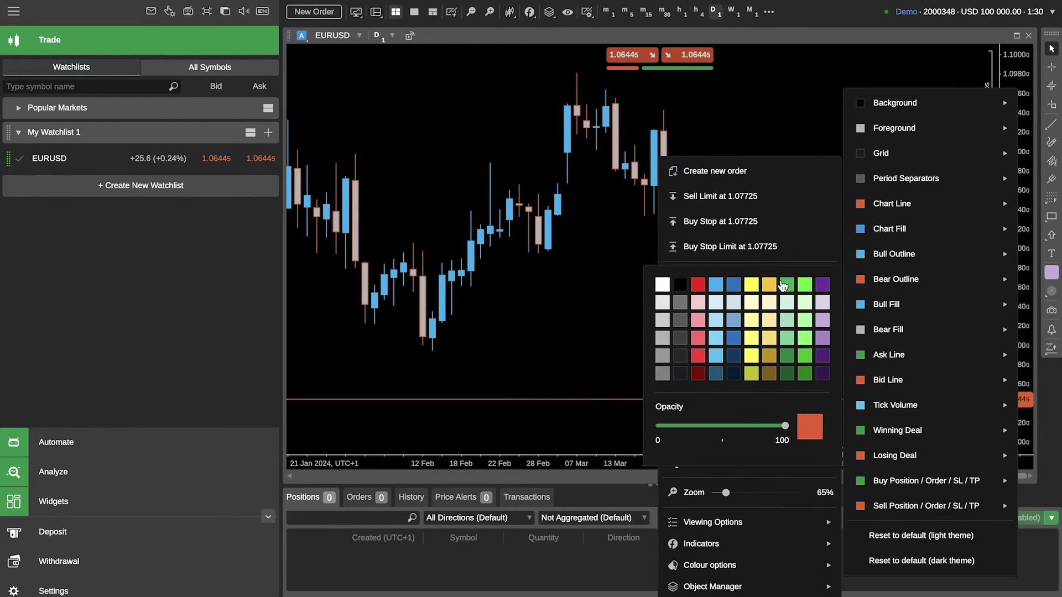
click(675, 359)
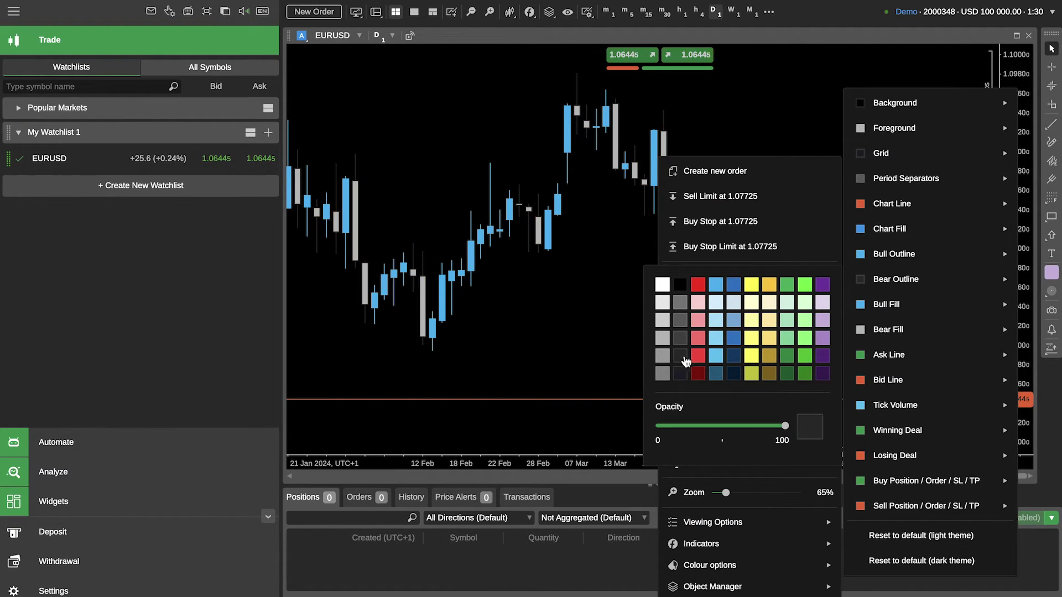
mouse_move(975, 107)
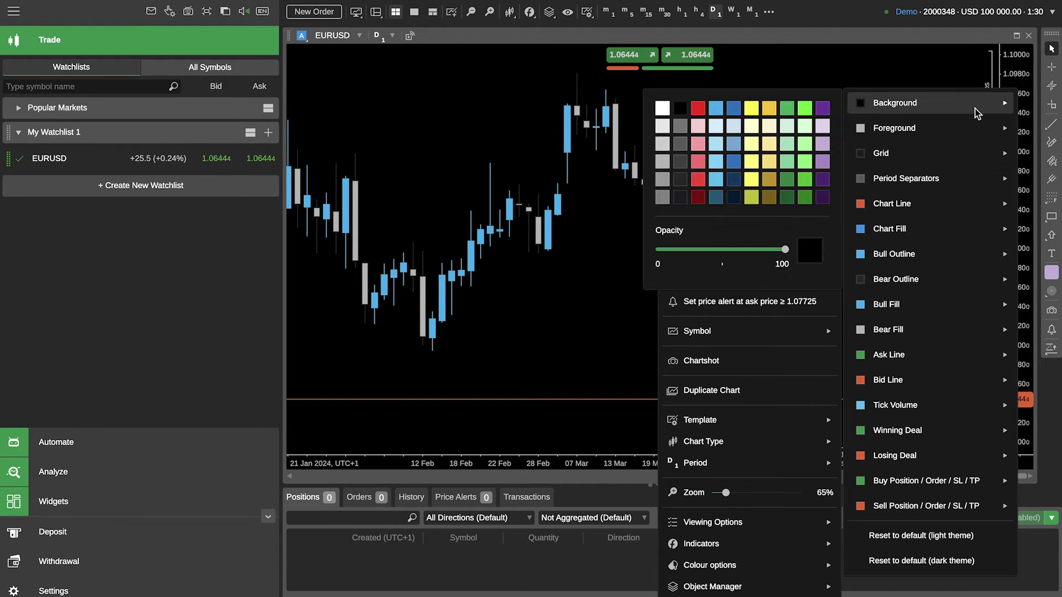
click(662, 146)
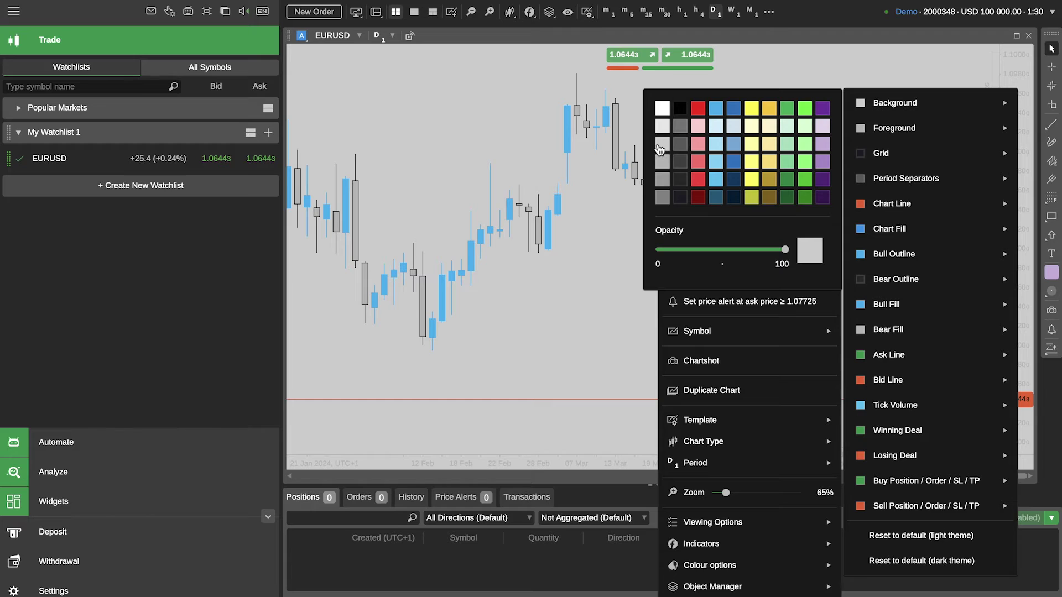
click(528, 158)
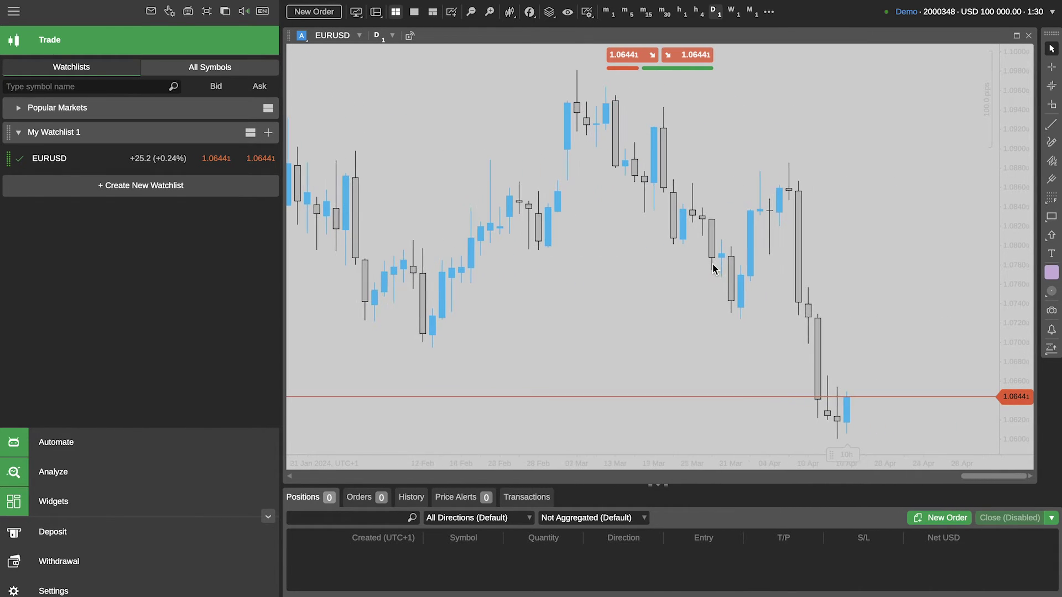
Reset chart colours to the default light theme, pan to 10 Jan and rescale prices to 1.0500–1.1050.
drag(1000, 145, 1004, 196)
right_click(826, 266)
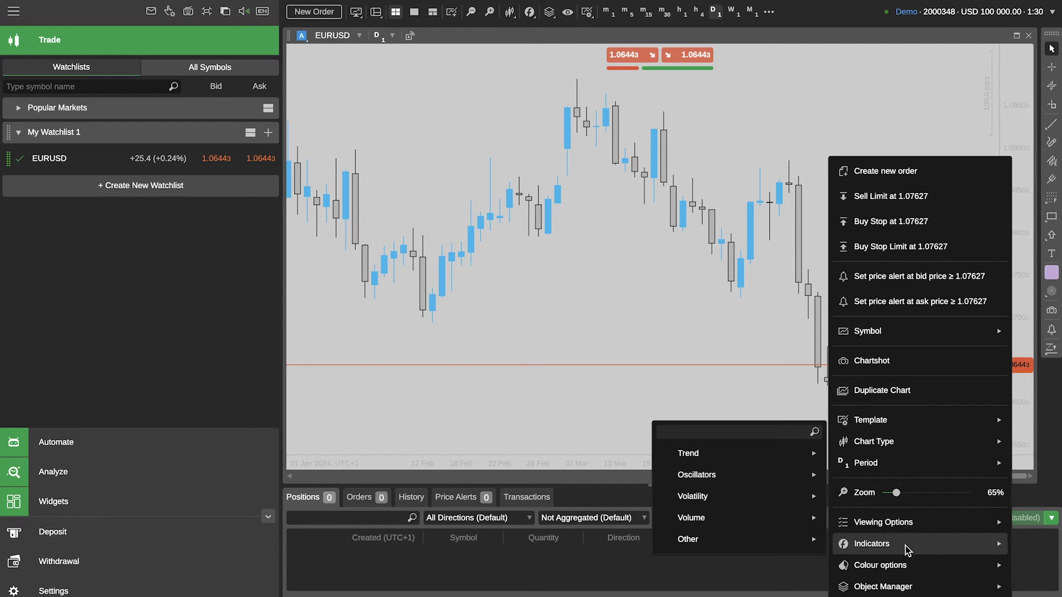
mouse_move(909, 563)
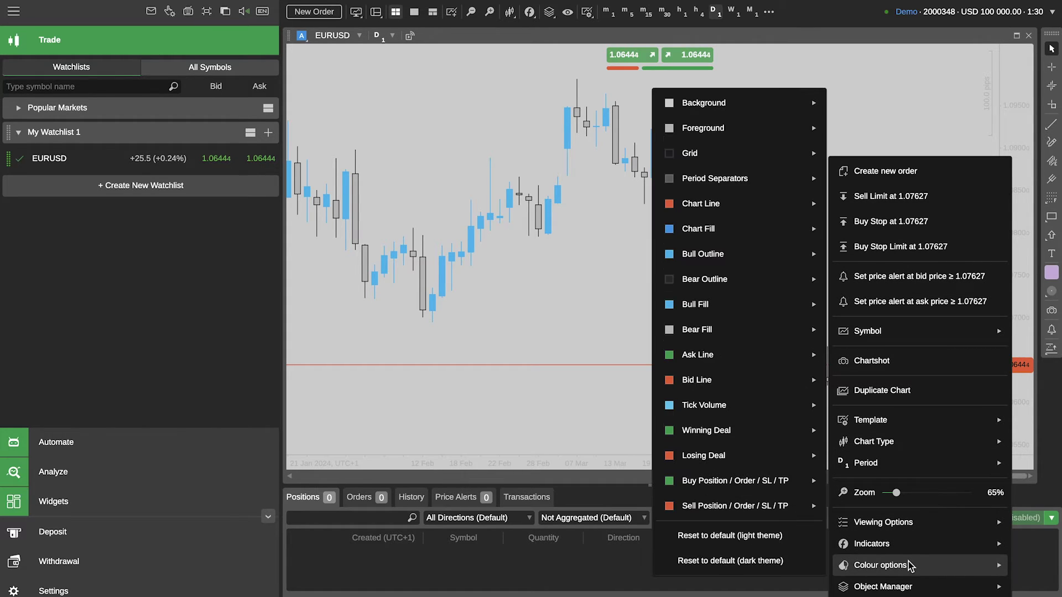
click(755, 539)
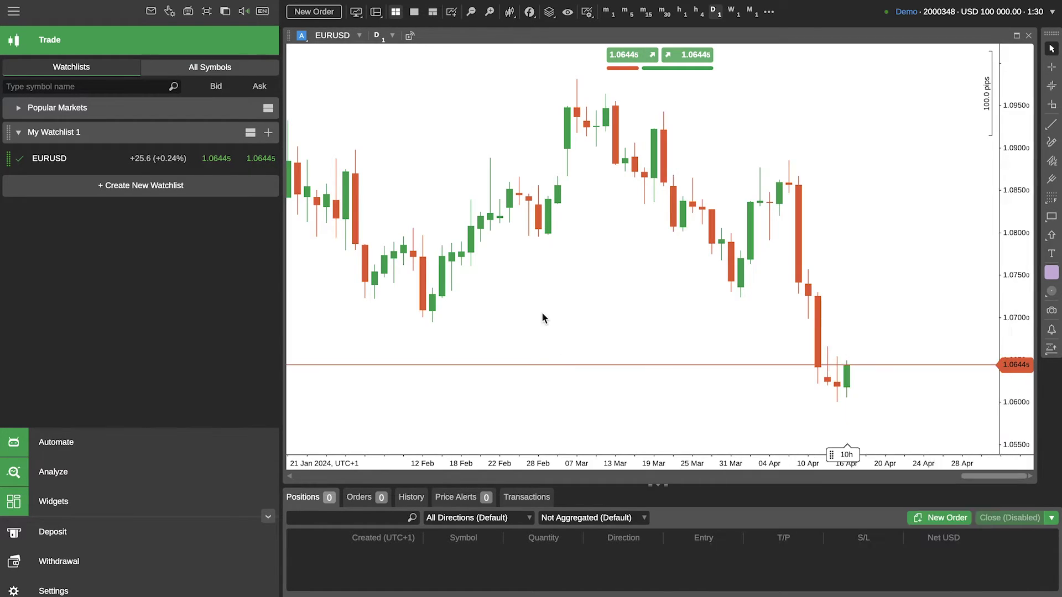
drag(657, 322, 731, 318)
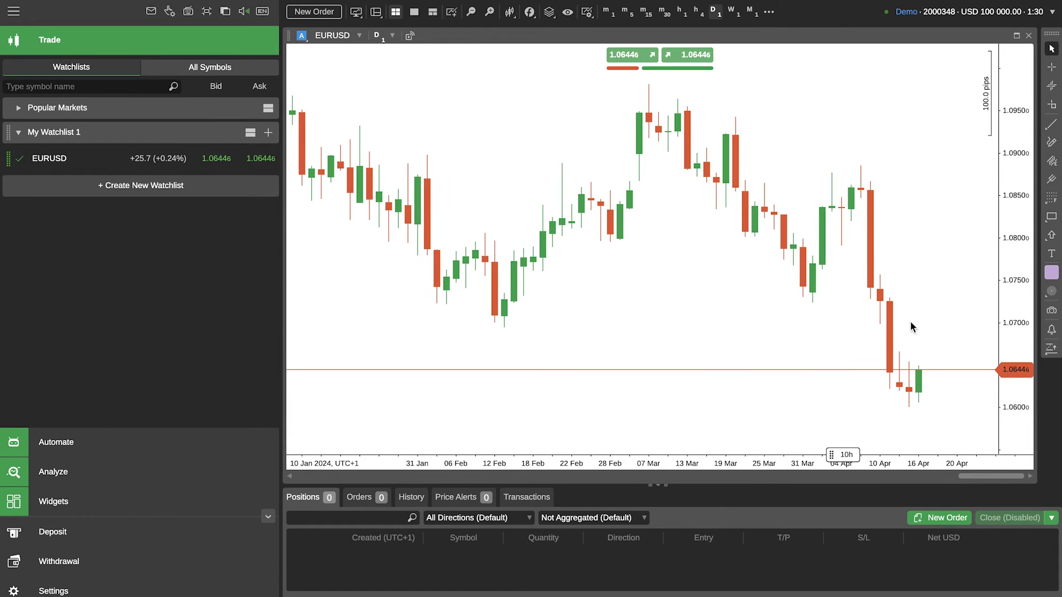
drag(1023, 170, 1022, 190)
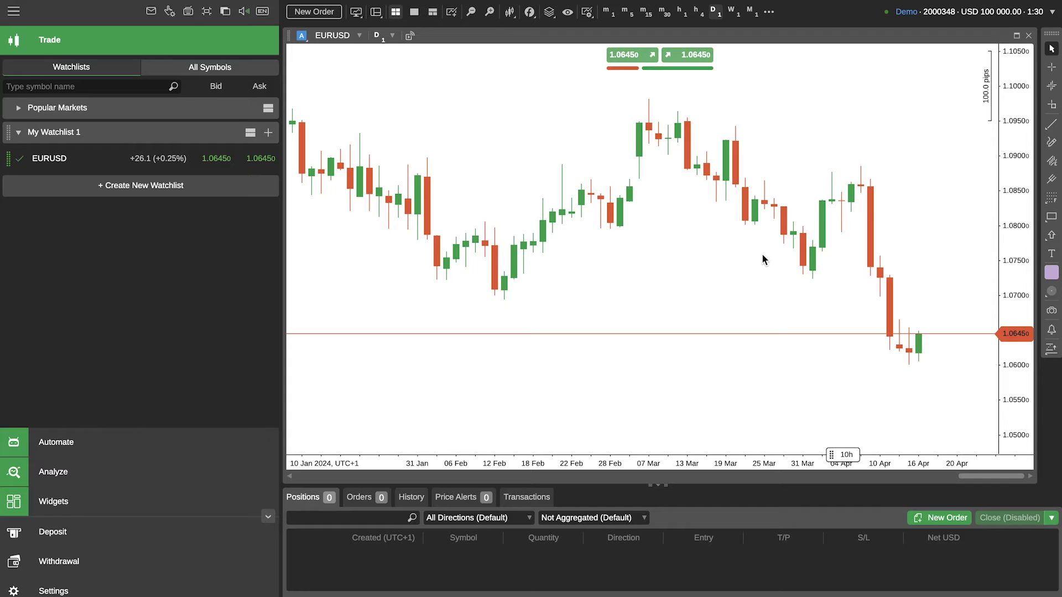
Save the current chart setup as a new template named 'Fav'.
right_click(744, 269)
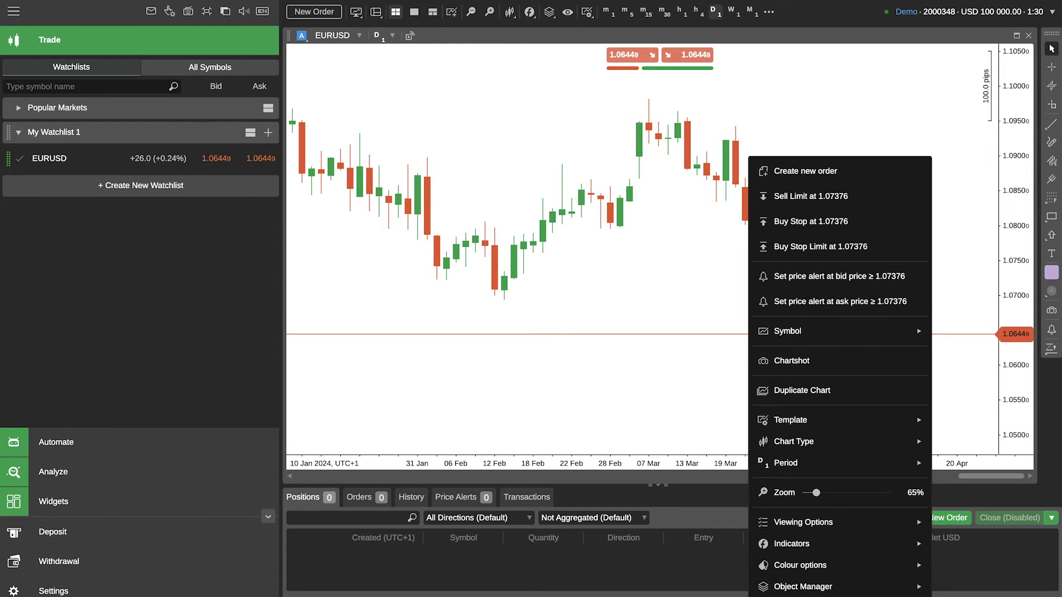
mouse_move(864, 424)
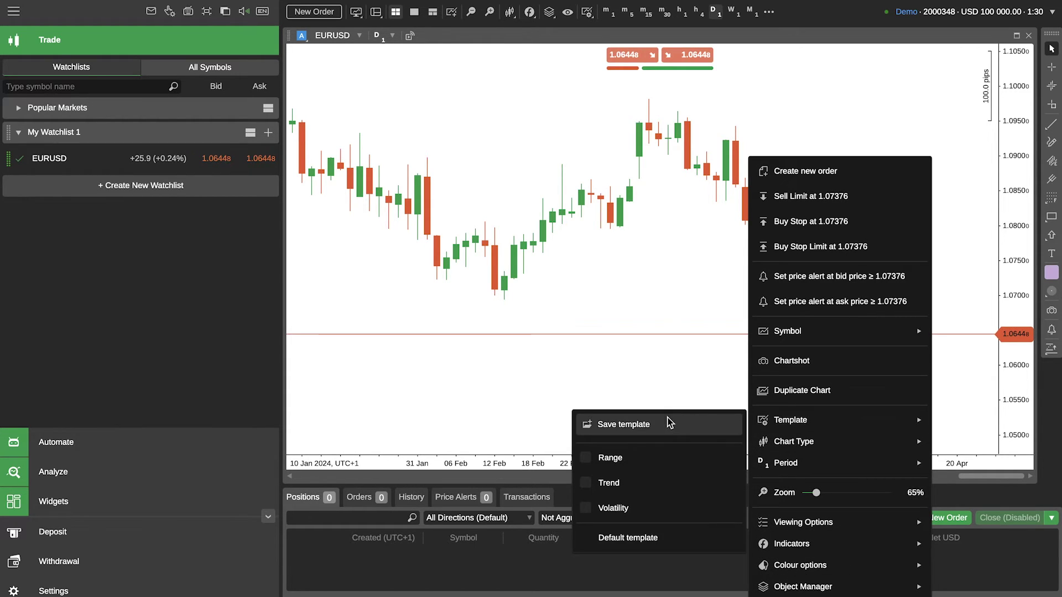
click(684, 424)
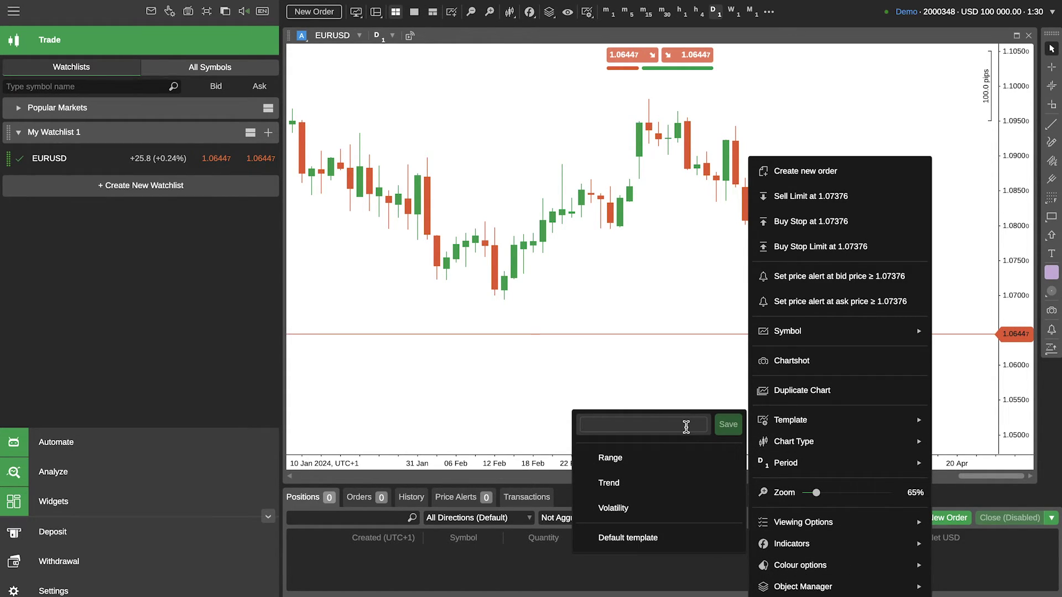
text(F)
key(BackSpace)
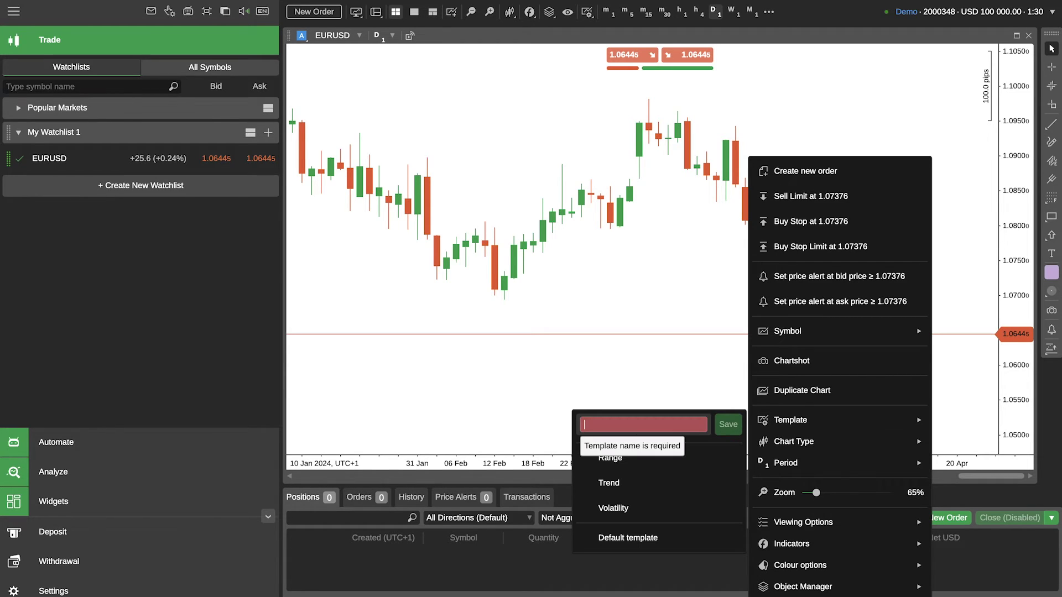
text(Default)
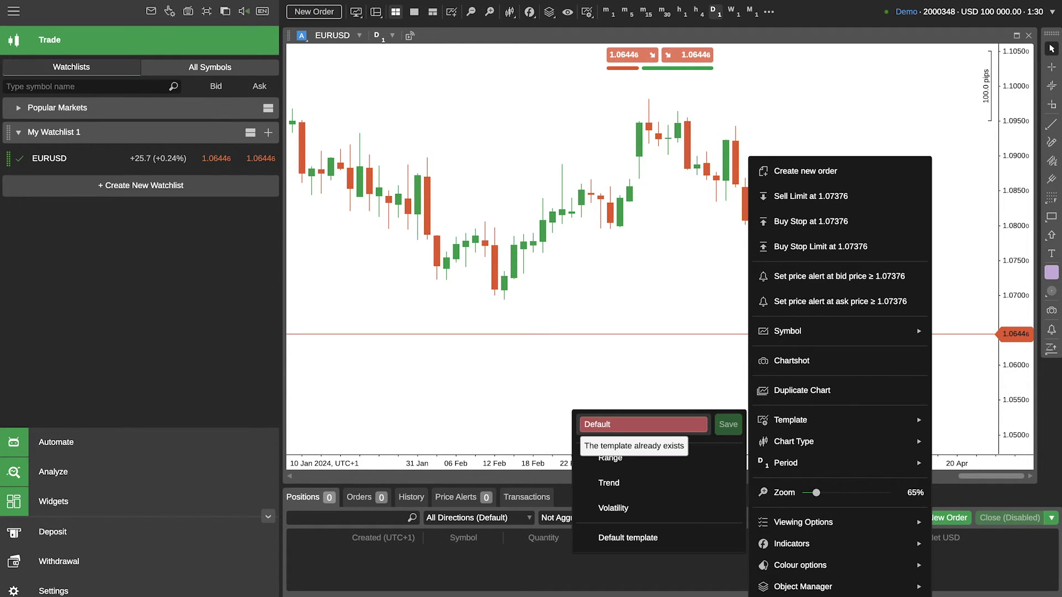
key(BackSpace)
key(BackSpace)
key(BackSpace)
key(BackSpace)
key(BackSpace)
key(BackSpace)
key(BackSpace)
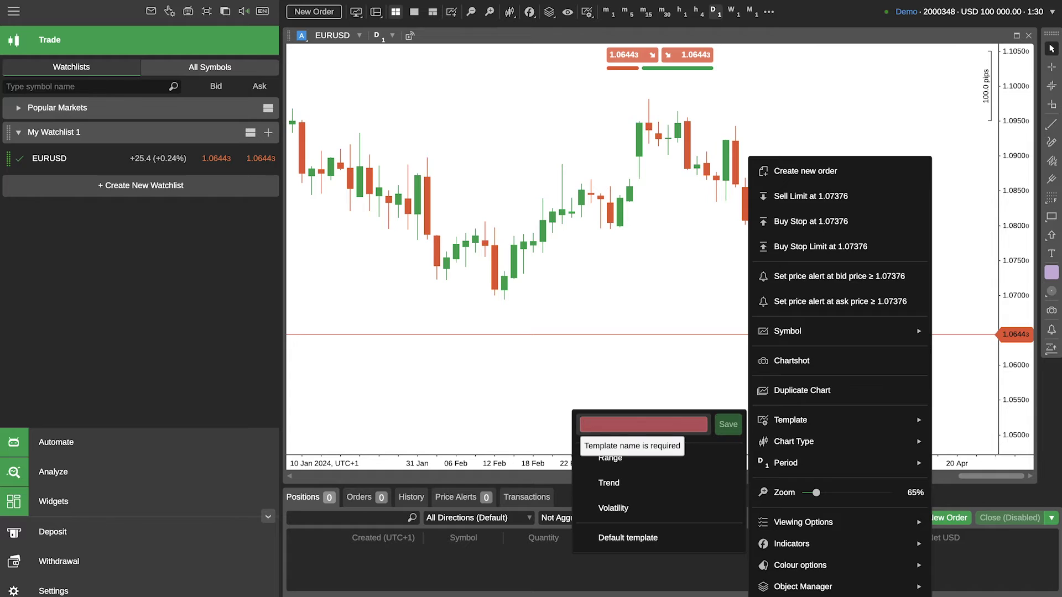
text(Fav)
click(728, 424)
click(674, 363)
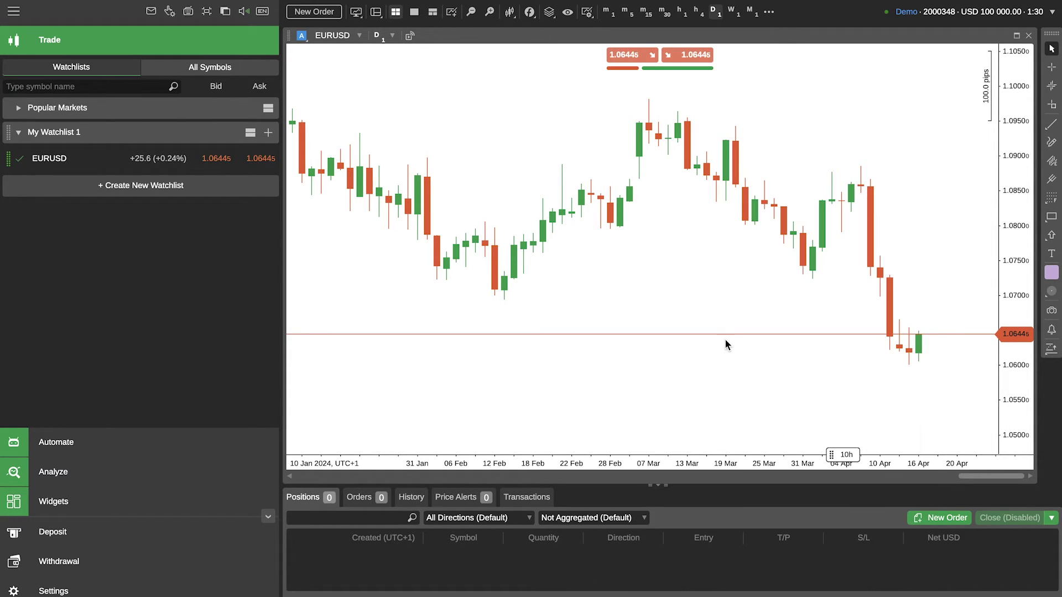
Switch EURUSD to the one-minute timeframe and review the Quick Trade page in Settings before closing it.
drag(741, 272, 725, 274)
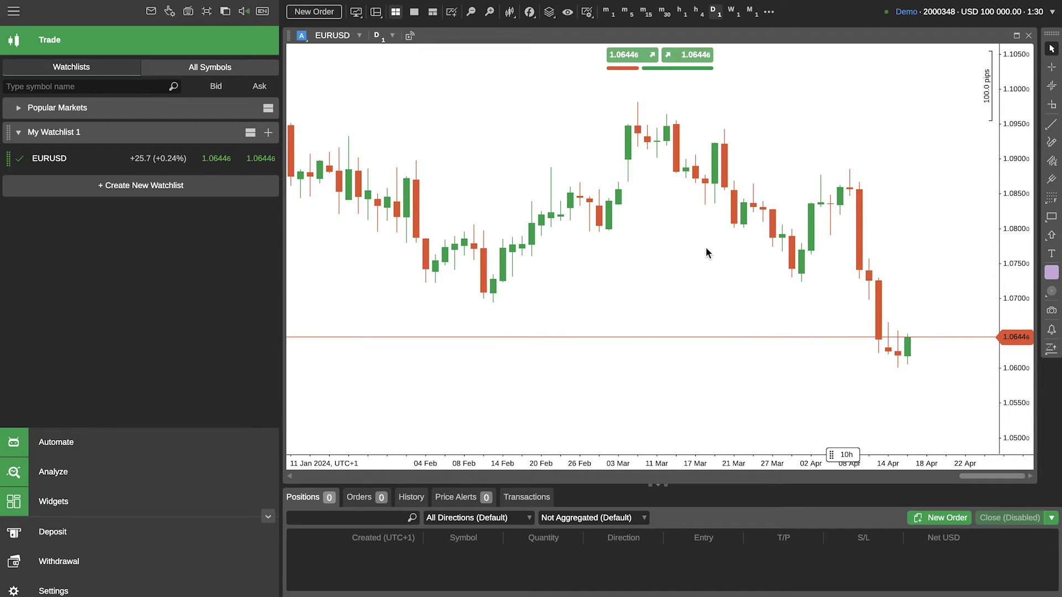
key(1)
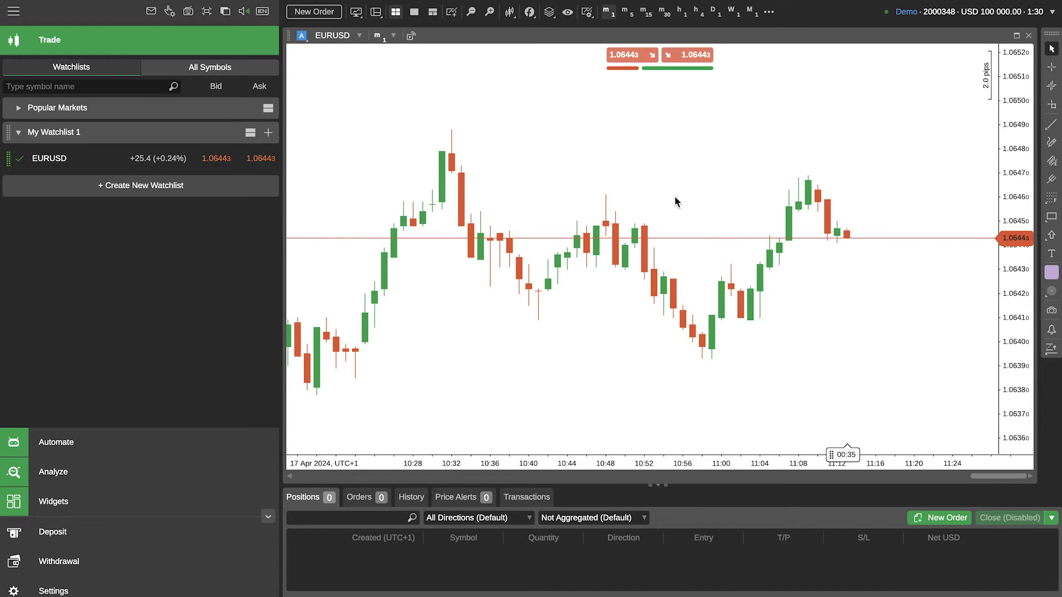
click(49, 591)
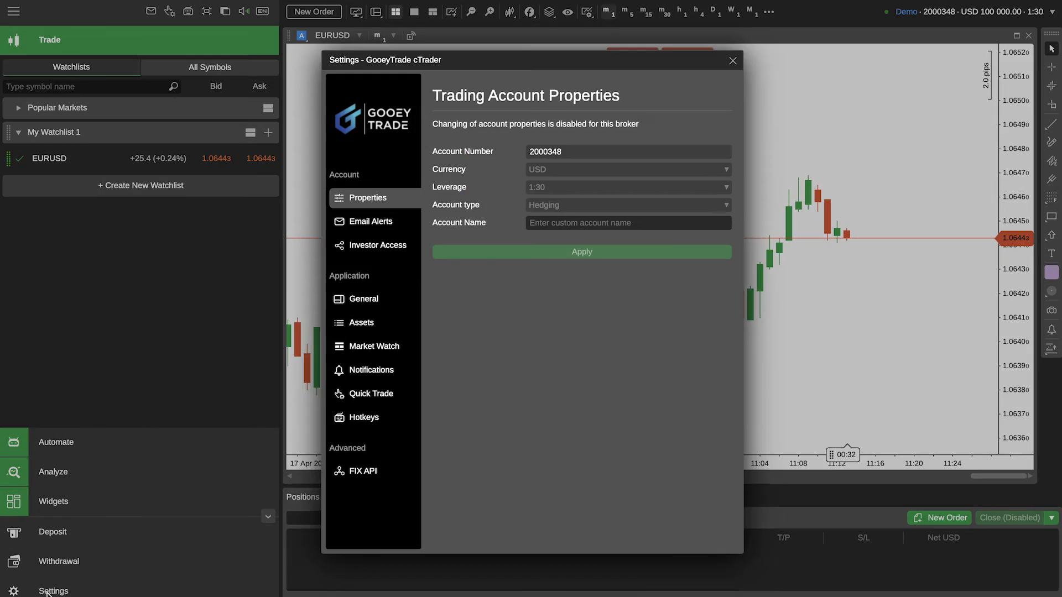
click(372, 395)
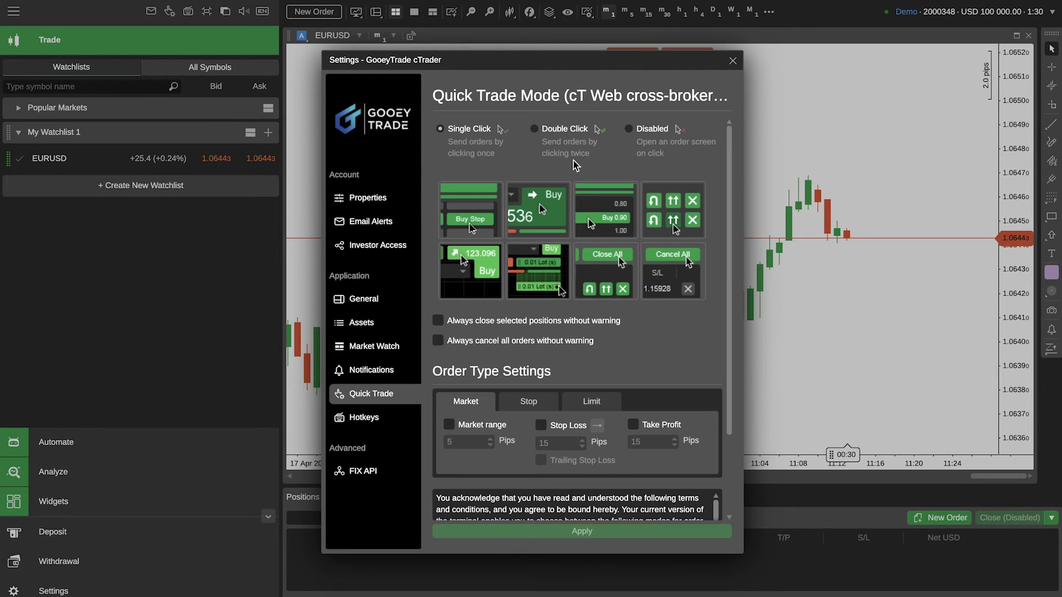
click(731, 62)
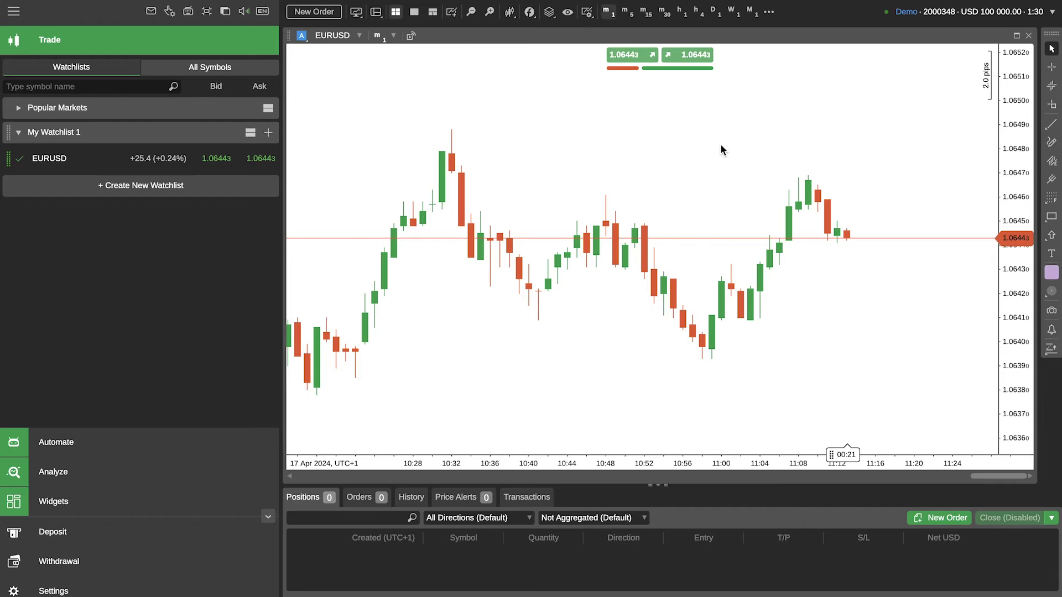
Choose 1 lot as the quick-trade volume from the lot-size list.
mouse_move(676, 49)
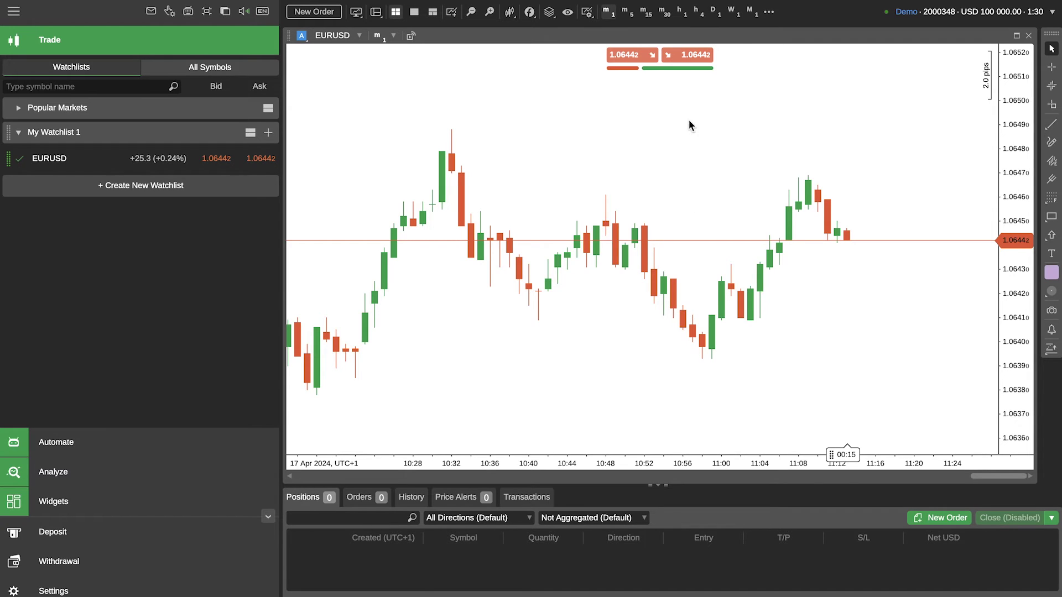
mouse_move(683, 66)
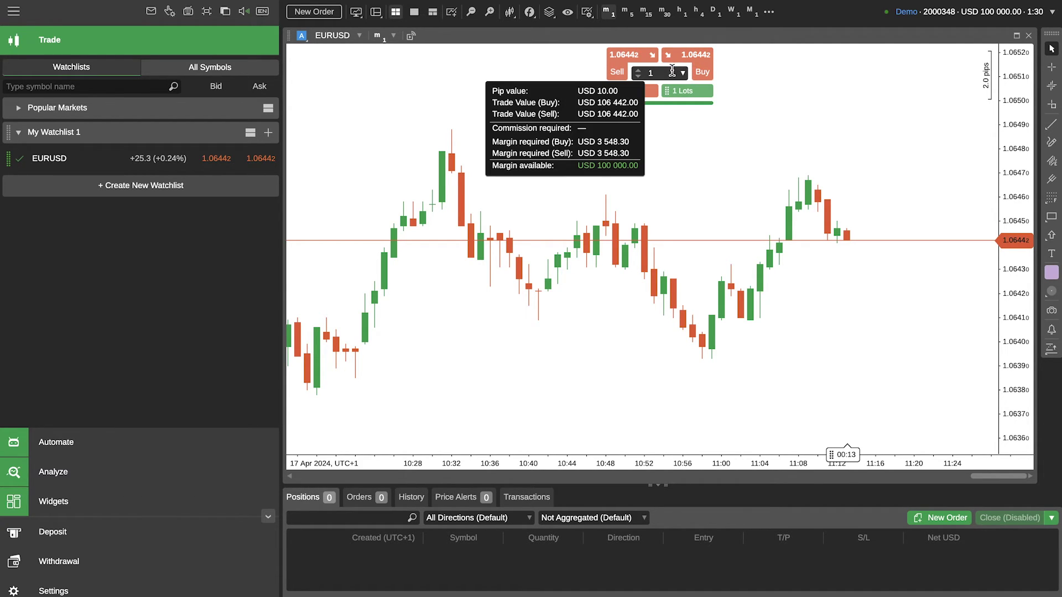
click(658, 72)
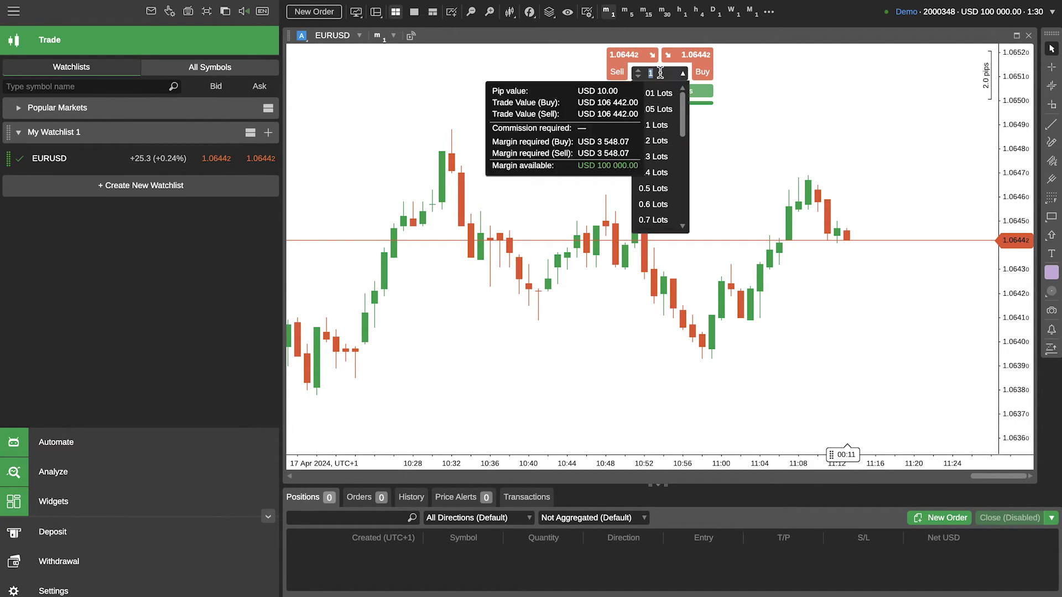
click(666, 74)
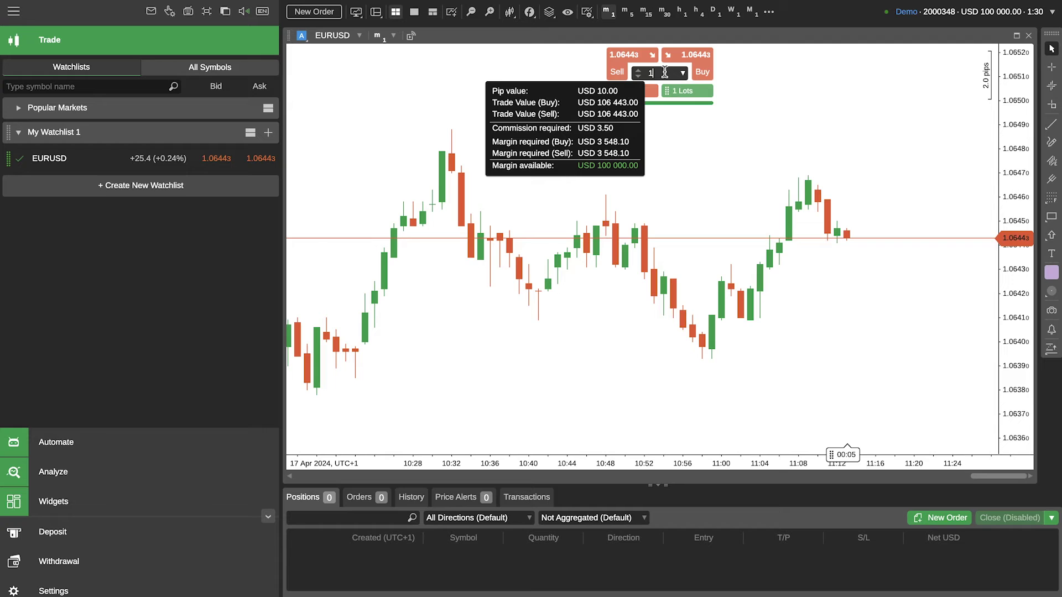
Turn off the close/cancel warnings, accept the Quick Trade terms and apply the settings.
click(700, 72)
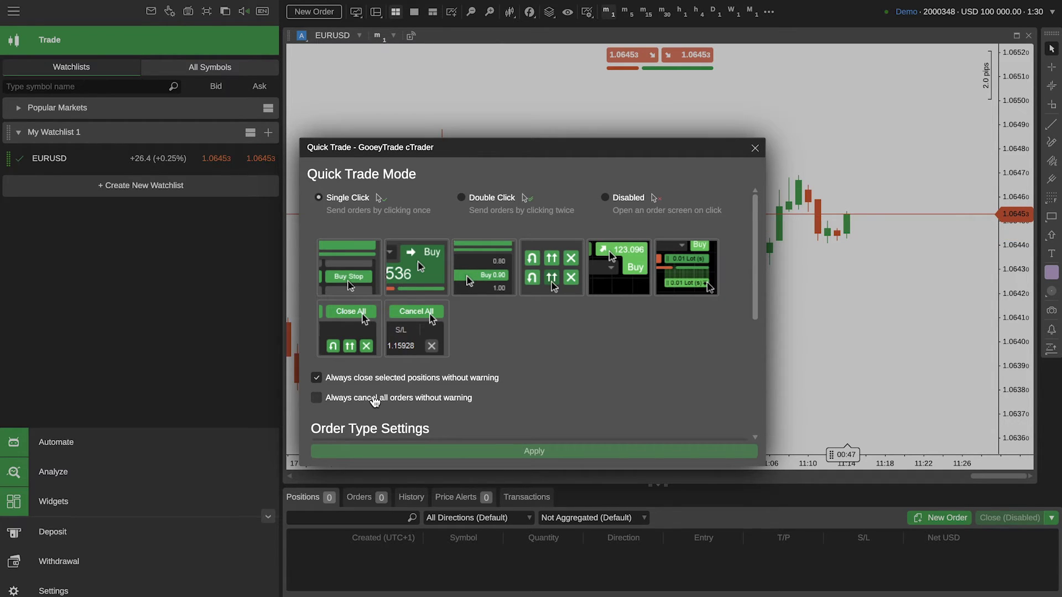
click(374, 402)
scroll(381, 238, down, 3)
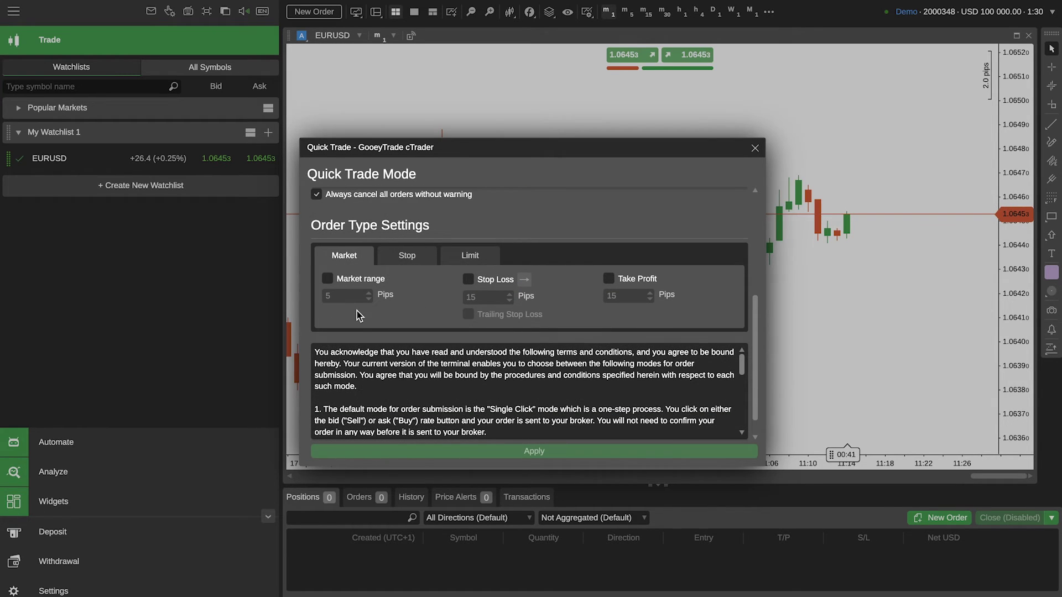
scroll(356, 314, down, 1)
scroll(367, 332, down, 5)
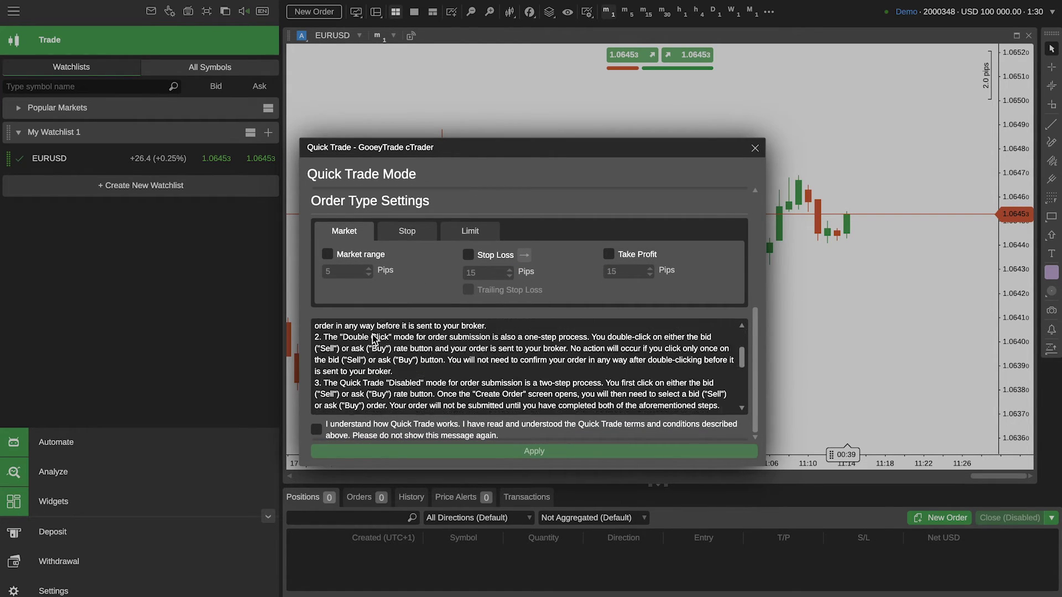
scroll(373, 337, down, 6)
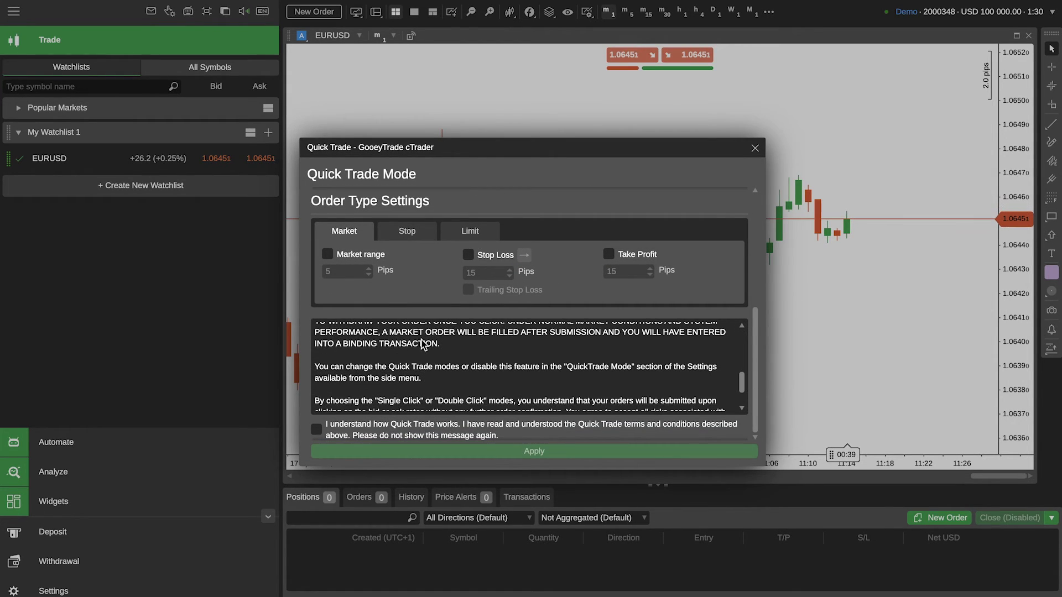
click(318, 430)
click(557, 453)
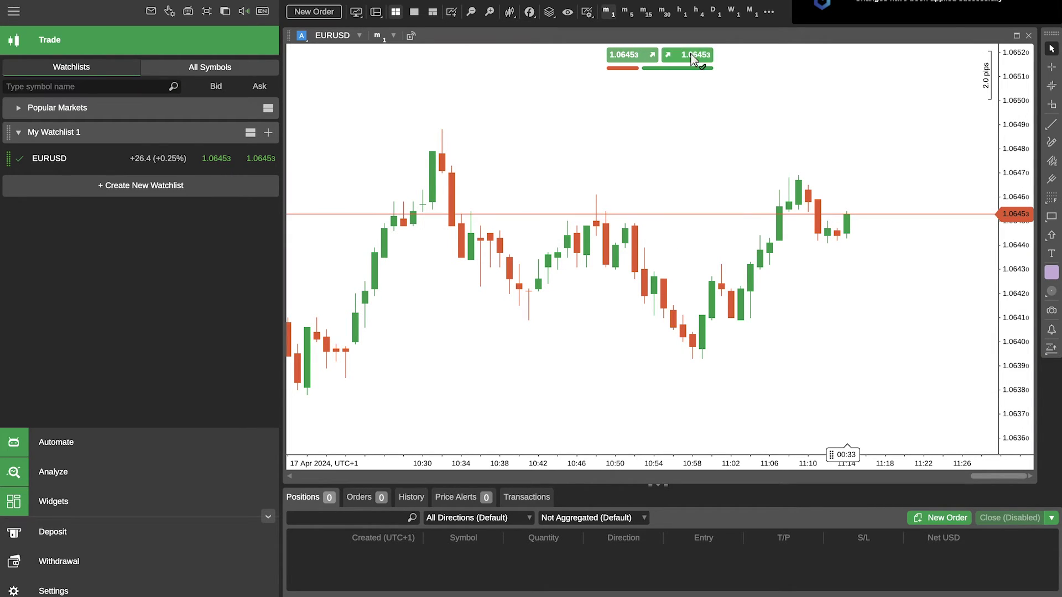
Buy 1 lot of EURUSD, then drag in a take profit at 1.06493 and stop loss at 1.06422.
mouse_move(689, 49)
click(700, 72)
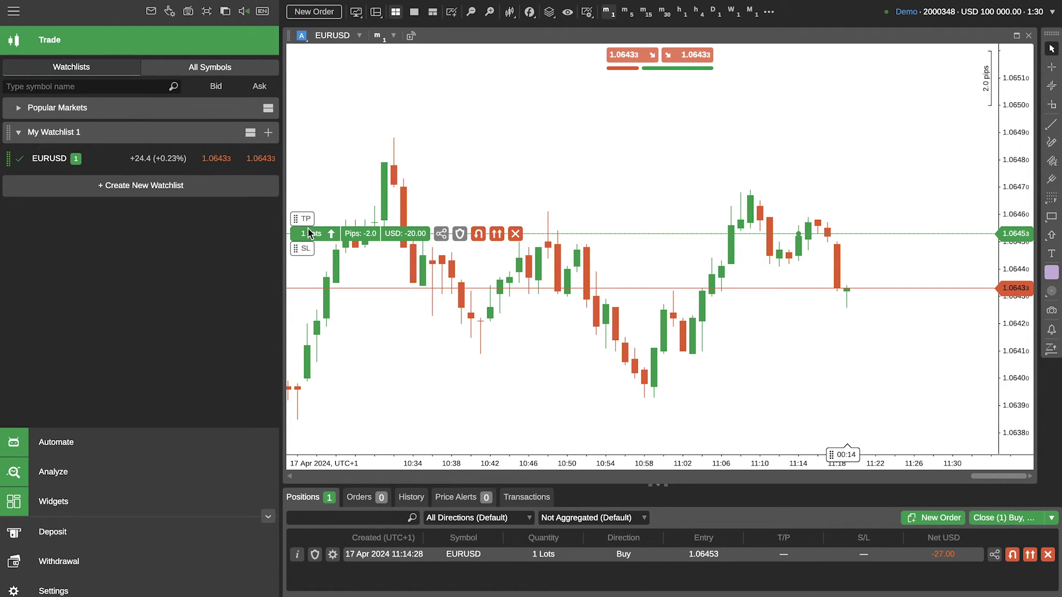
drag(305, 218, 301, 125)
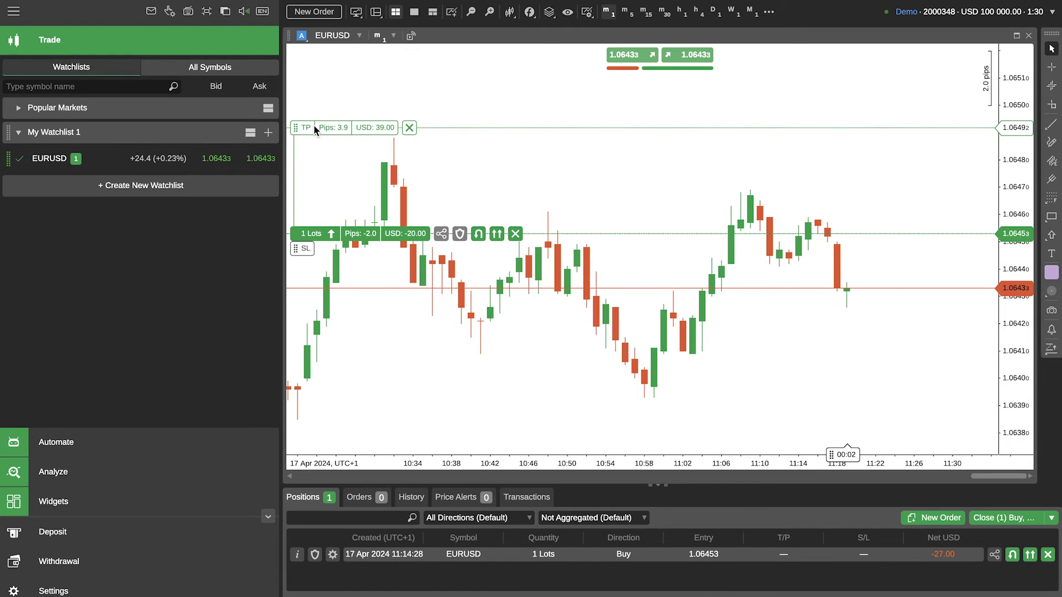
drag(313, 125, 313, 122)
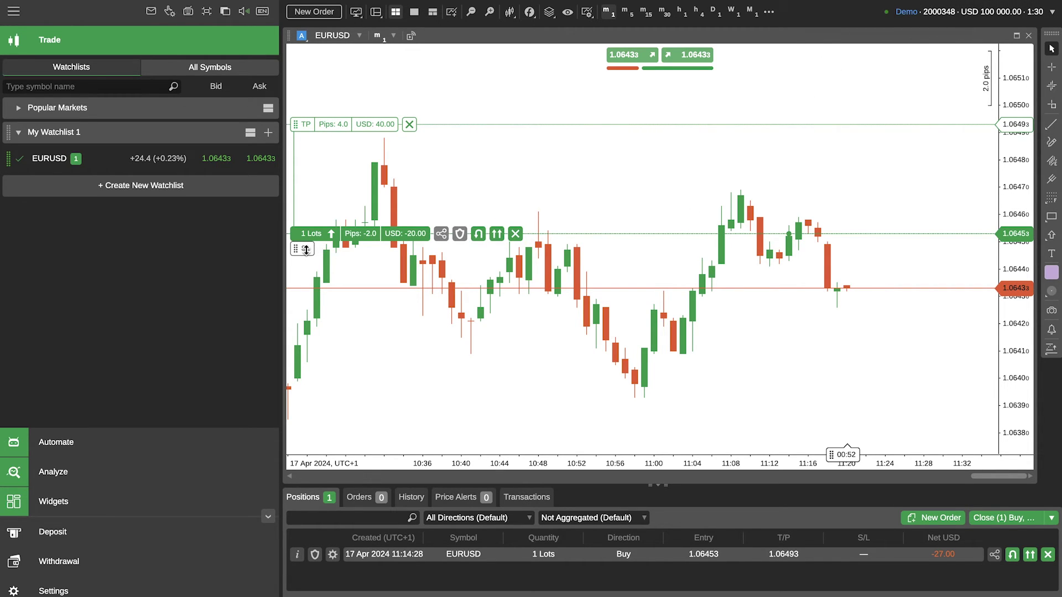
drag(305, 249, 299, 324)
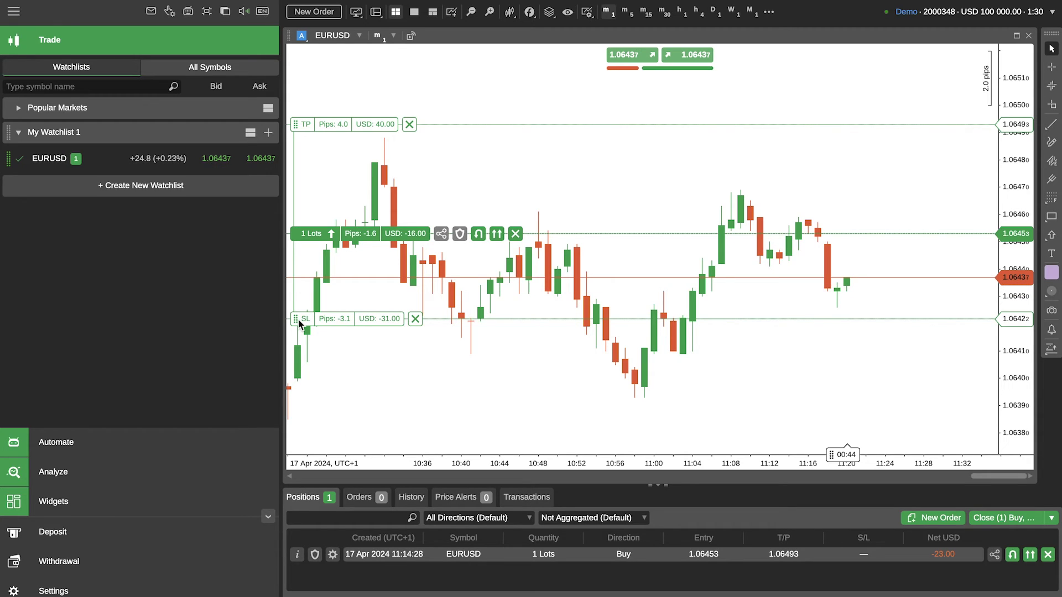
drag(298, 323, 299, 323)
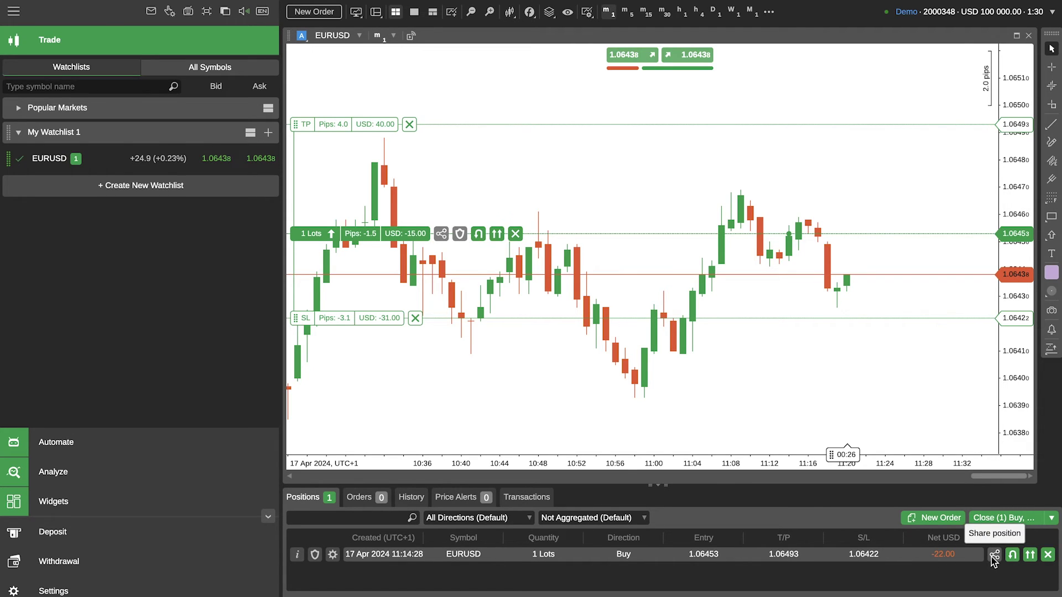
Close 0.5 lots of the EURUSD buy through Modify Position and confirm the partial close.
right_click(964, 555)
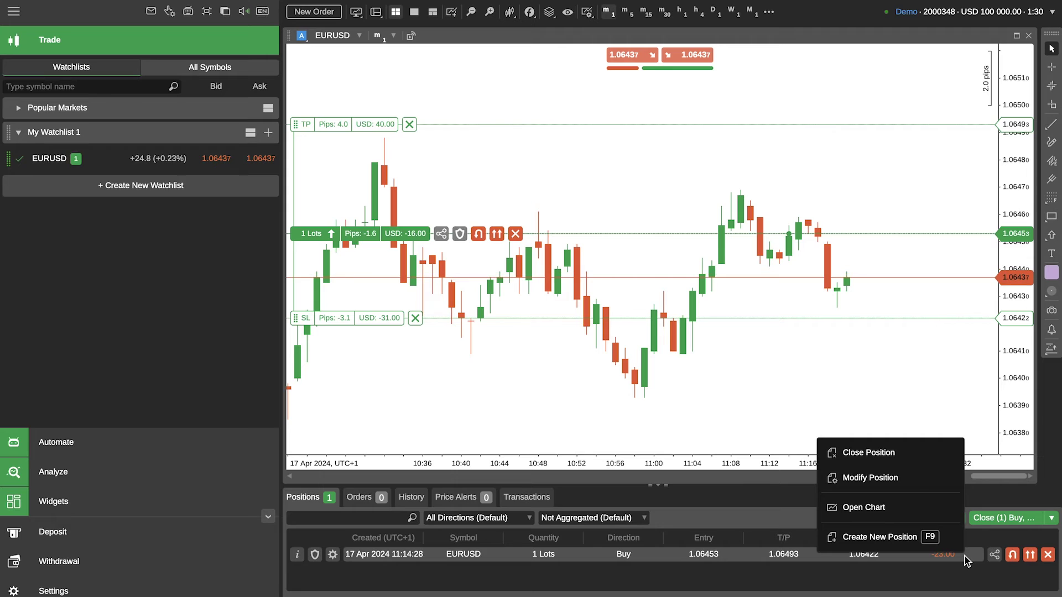
click(918, 486)
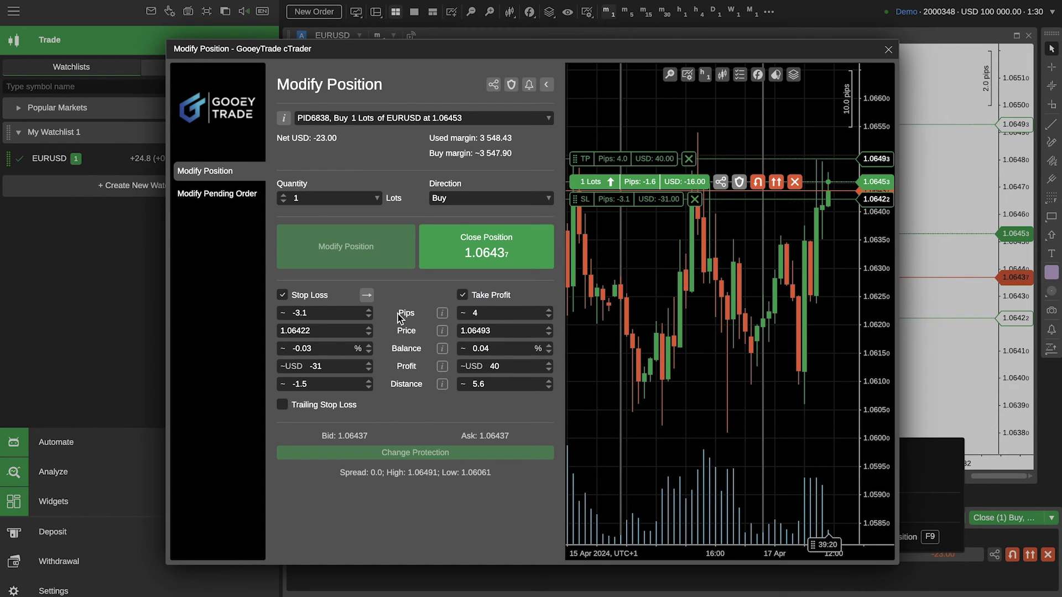
mouse_move(339, 199)
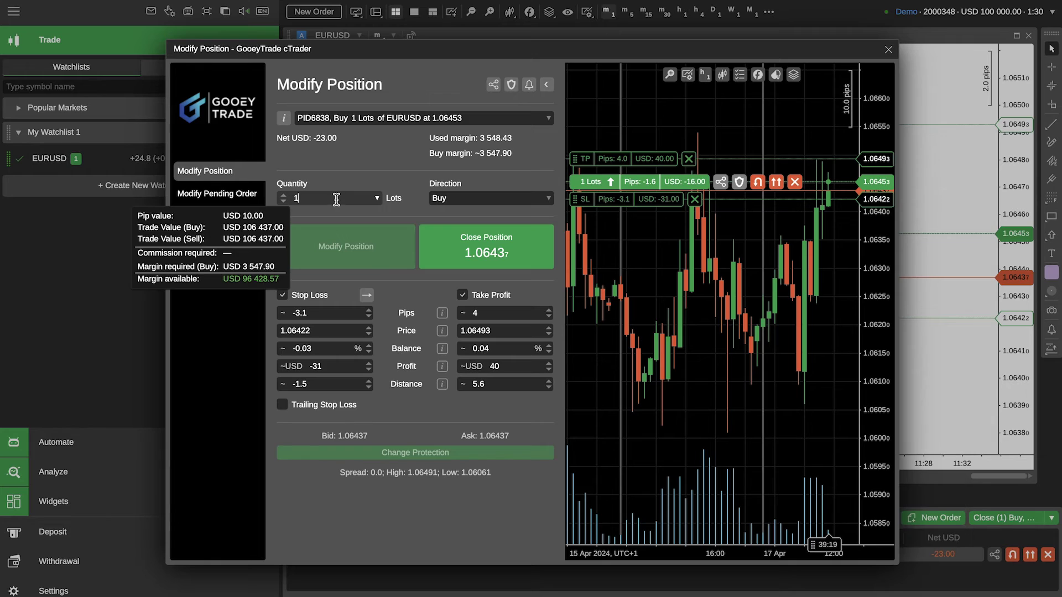
click(291, 199)
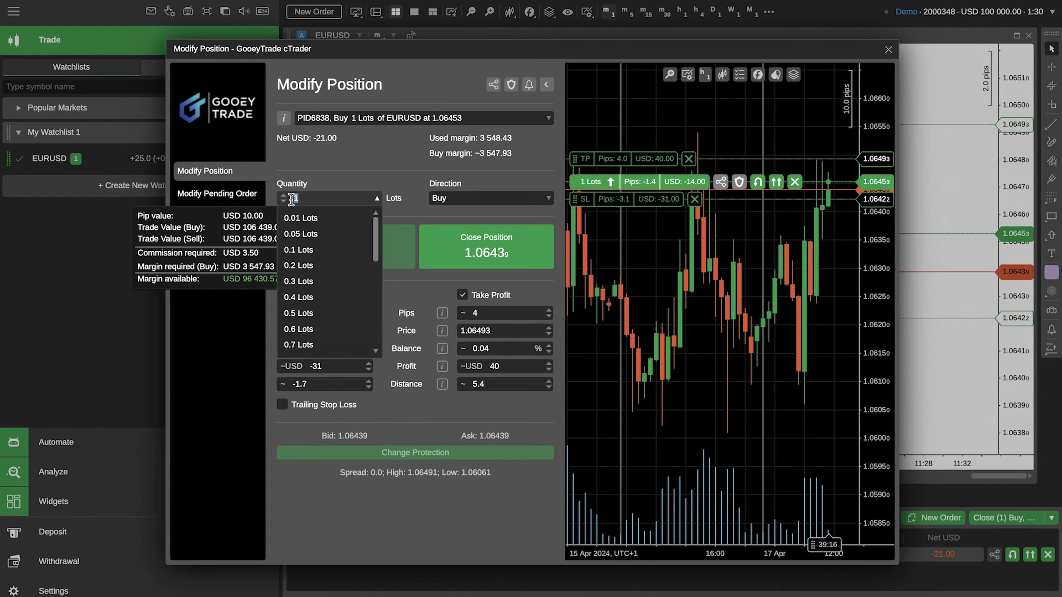
text(0.5)
click(308, 310)
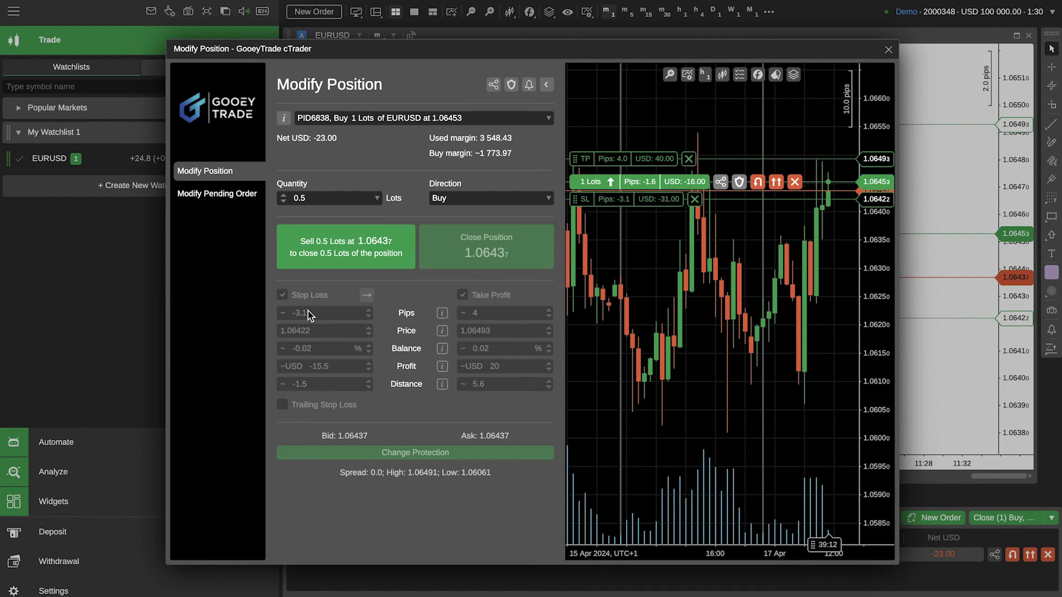
click(346, 250)
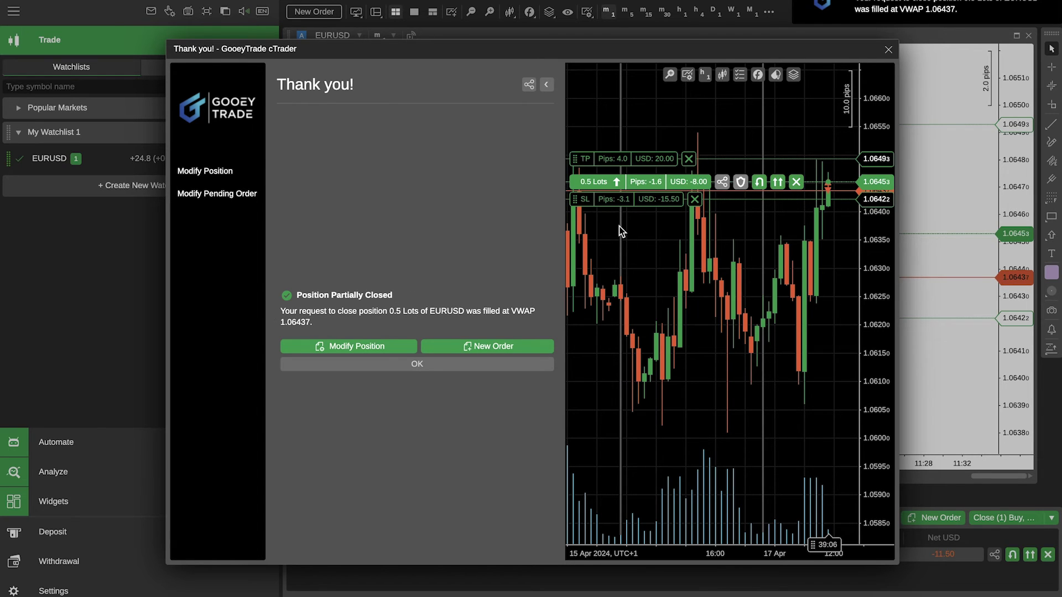
click(887, 49)
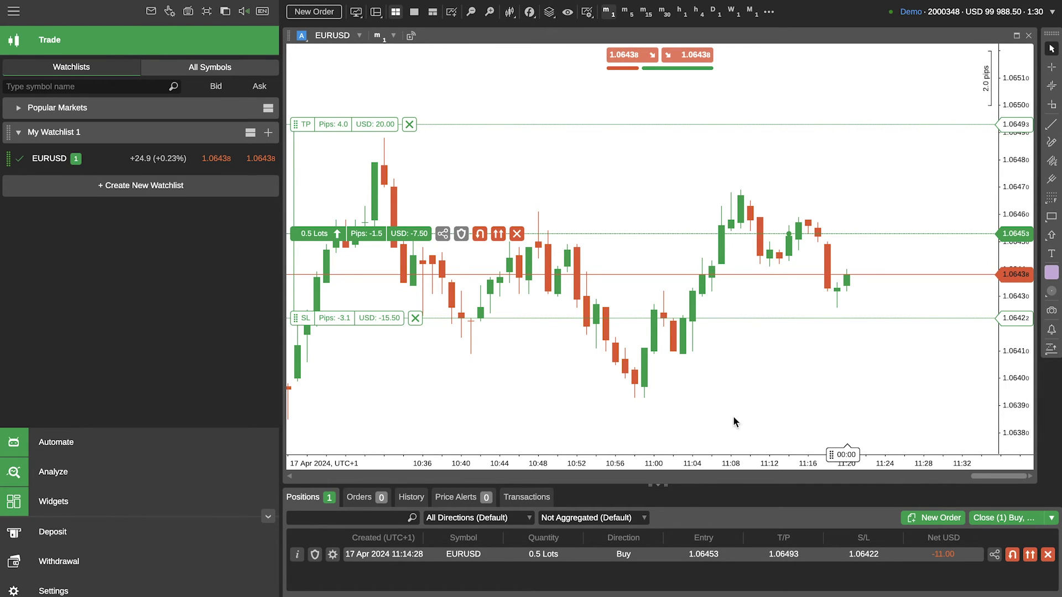
Close the remaining EURUSD position and open a new EURUSD limit order form.
click(1047, 555)
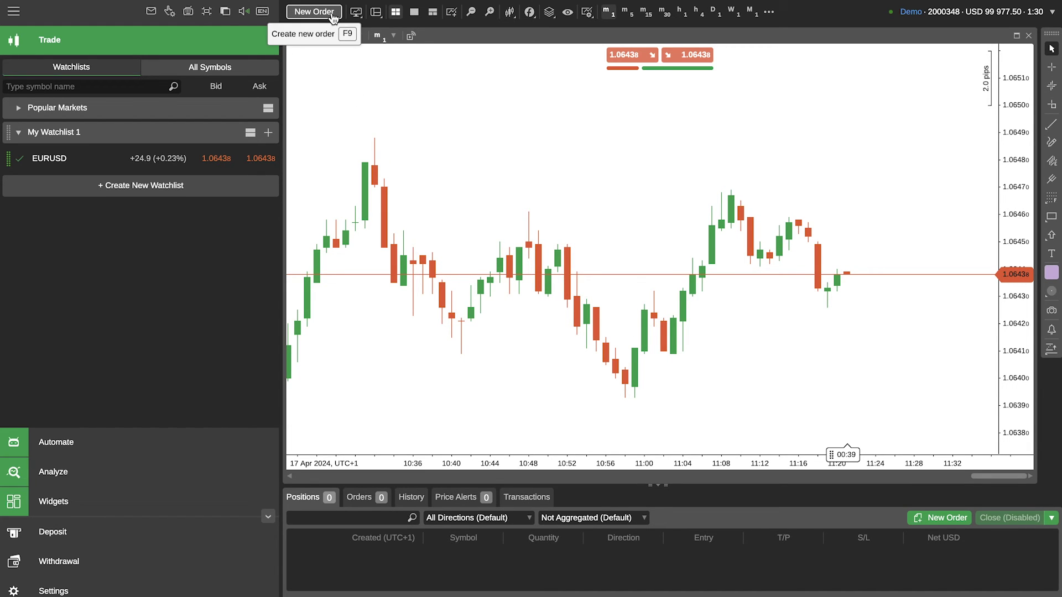
click(314, 11)
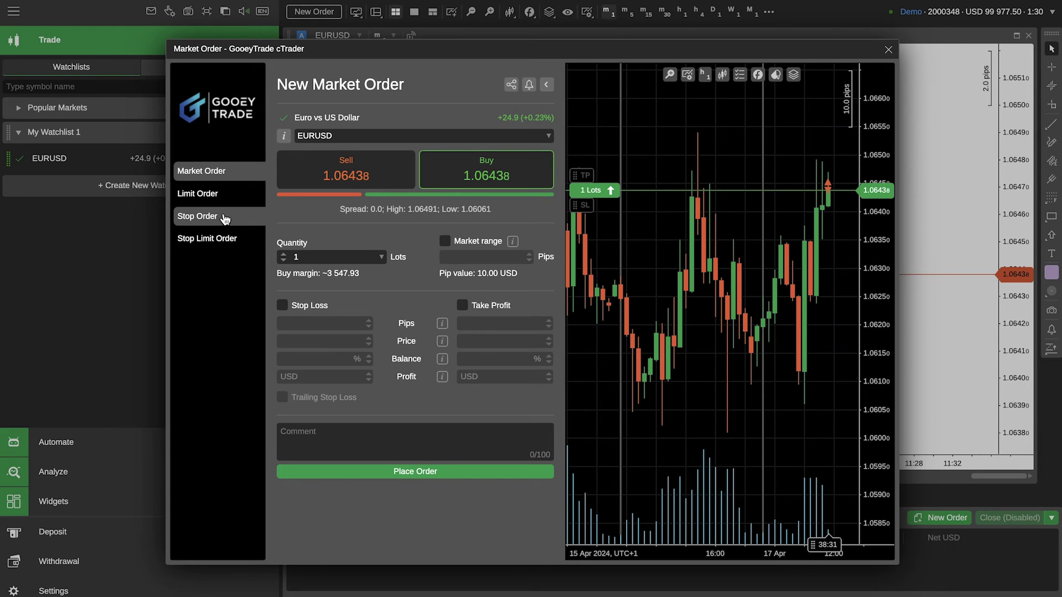
click(220, 200)
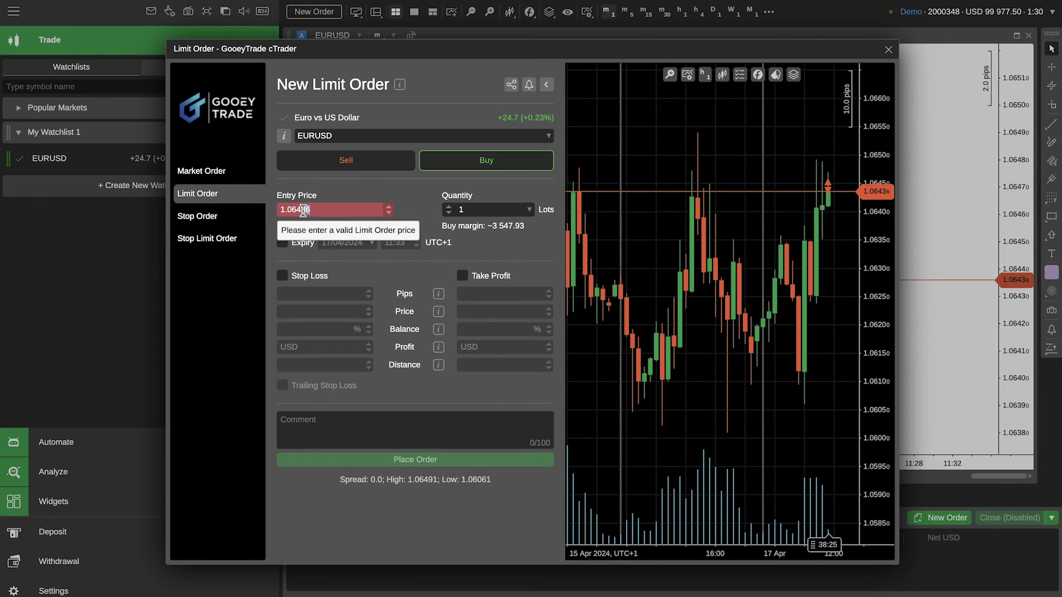
Set the entry price to 1.0600 and add a 50-pip stop loss at 1.055.
drag(311, 209, 301, 209)
key(BackSpace)
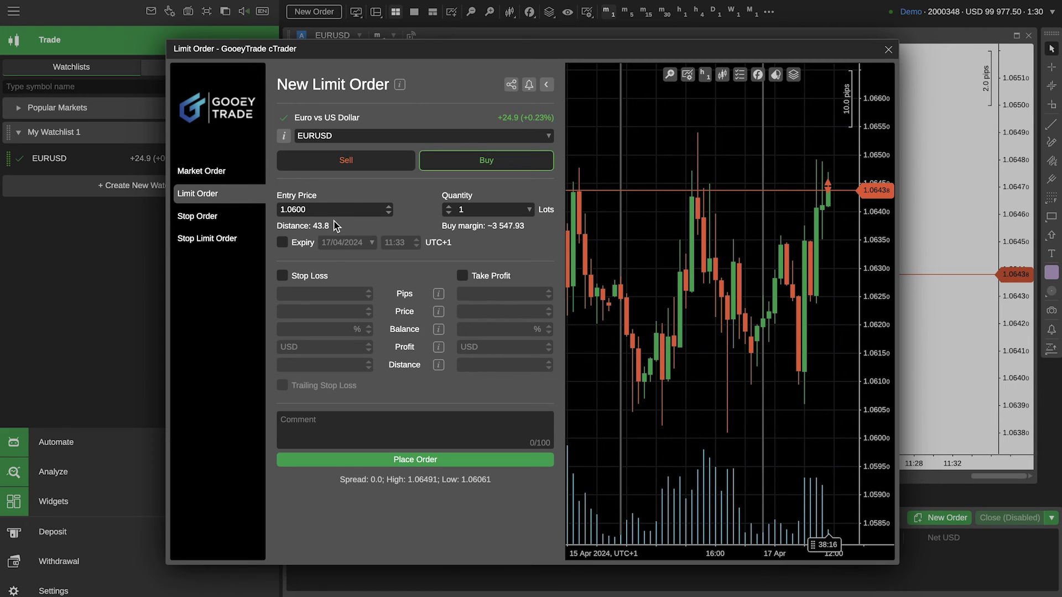
click(282, 276)
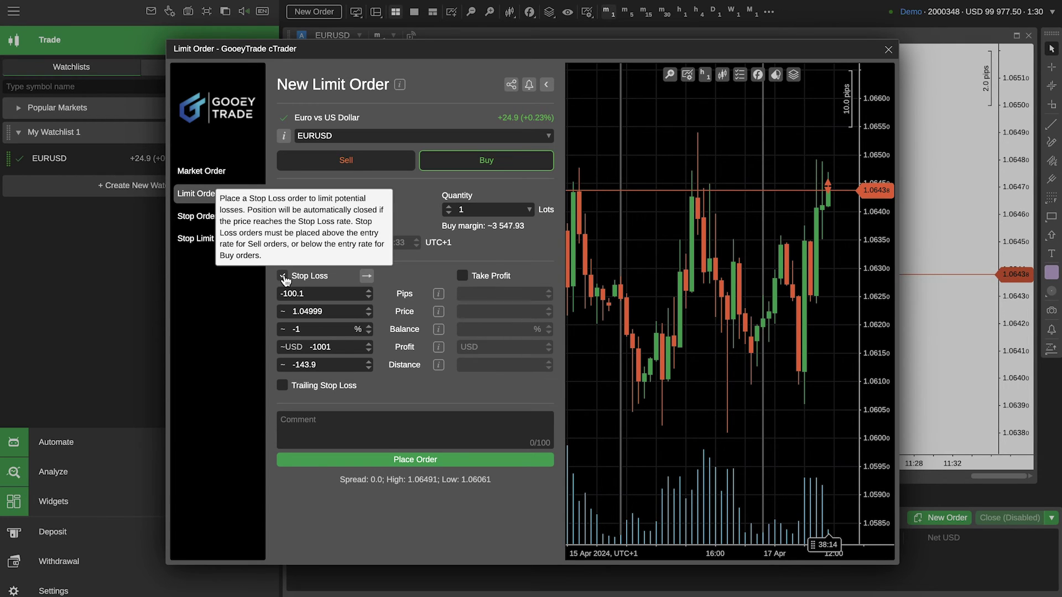
drag(311, 294, 273, 286)
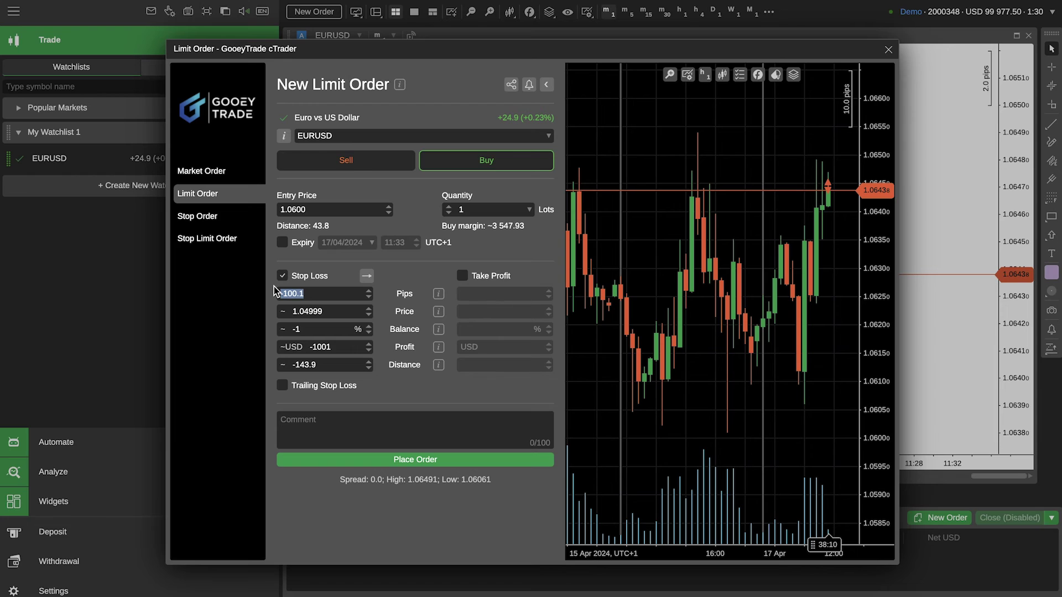
text(-50)
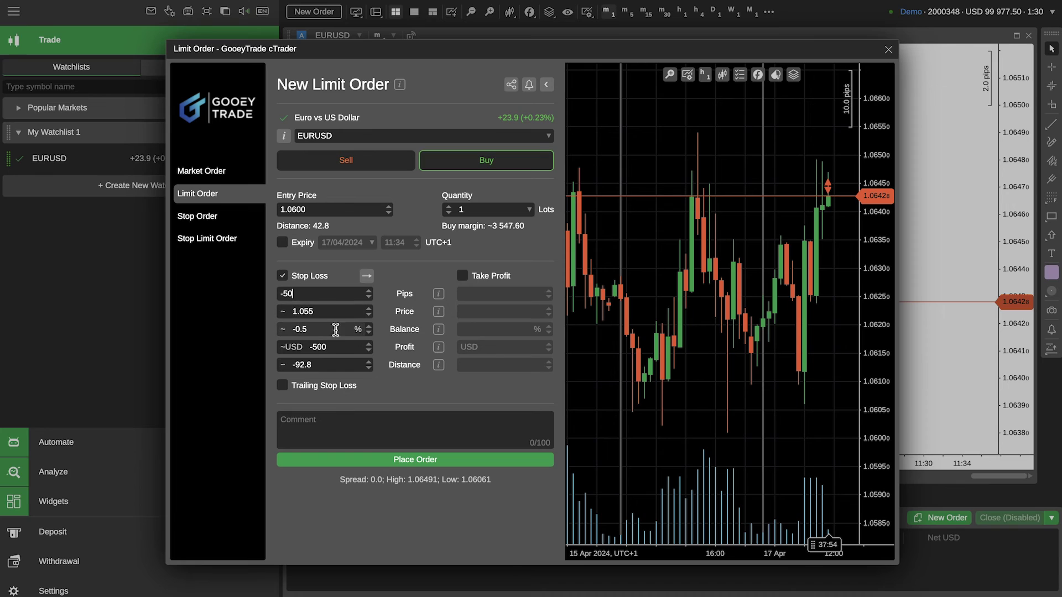
Change the order quantity to 2 lots, doubling the stop-loss risk to 1000 USD.
click(447, 206)
click(456, 208)
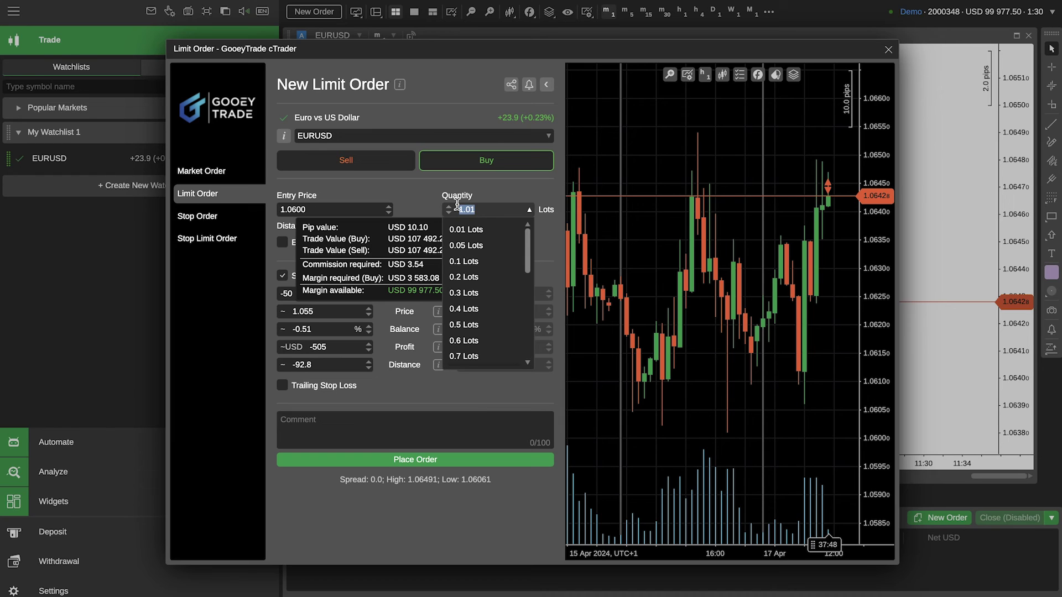
text(2)
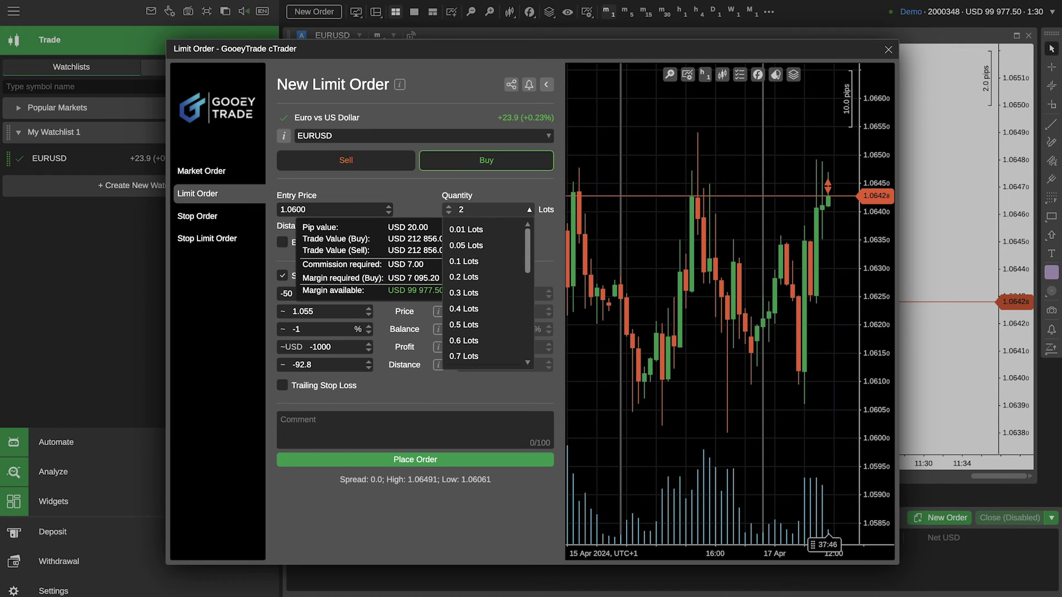
click(474, 213)
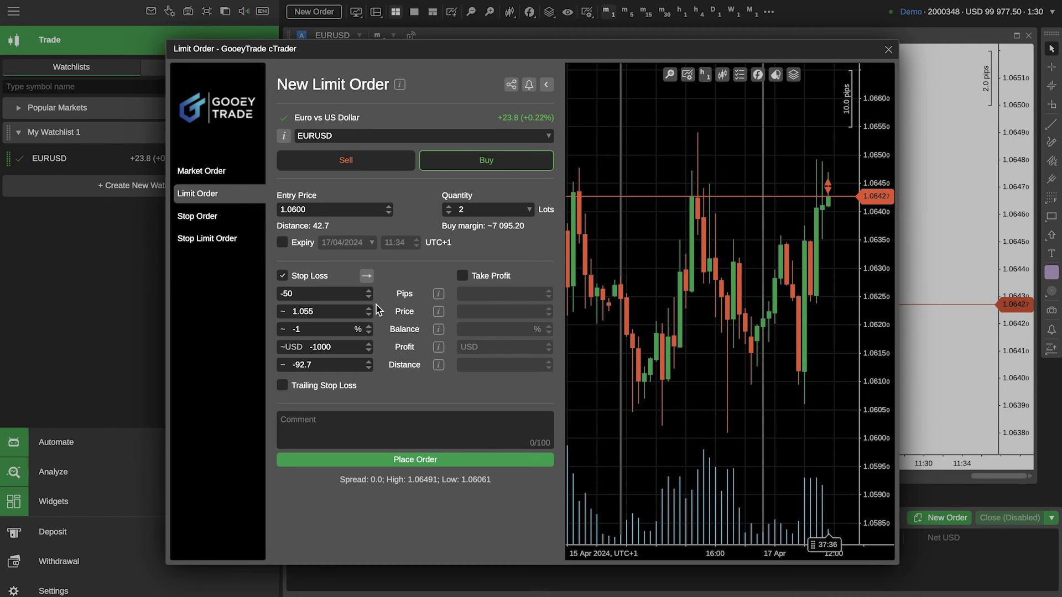
drag(334, 347, 306, 346)
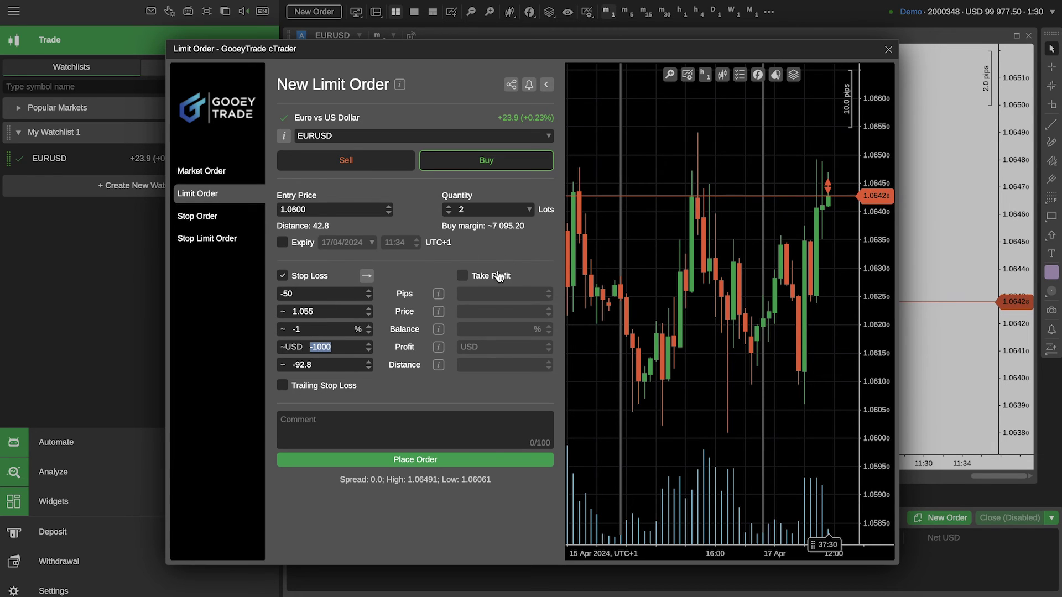
Add a 100-pip take profit at 1.0700 and place the 2-lot EURUSD buy limit order.
click(463, 277)
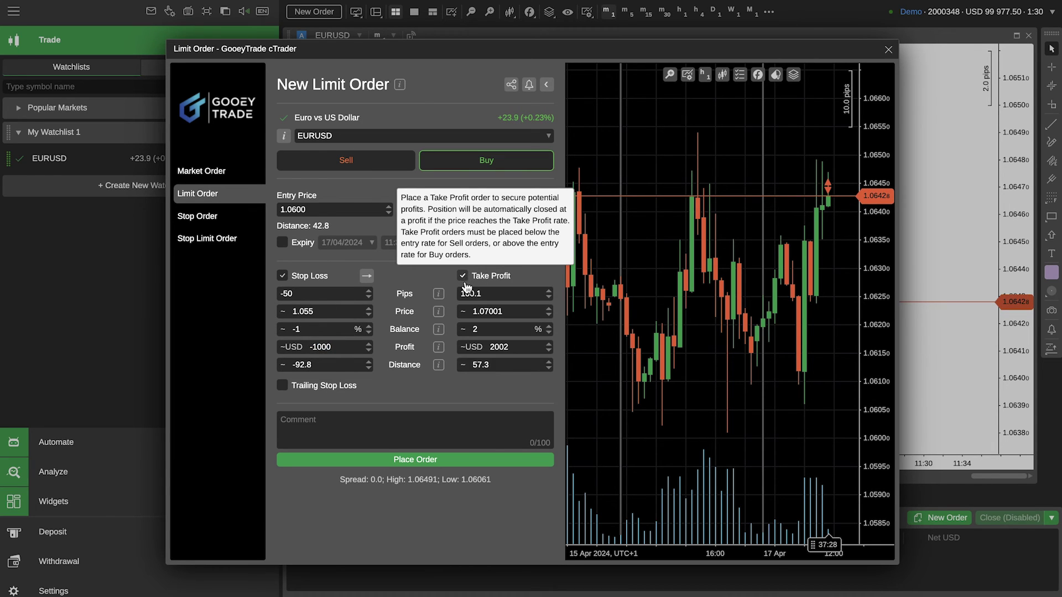
drag(487, 291, 457, 291)
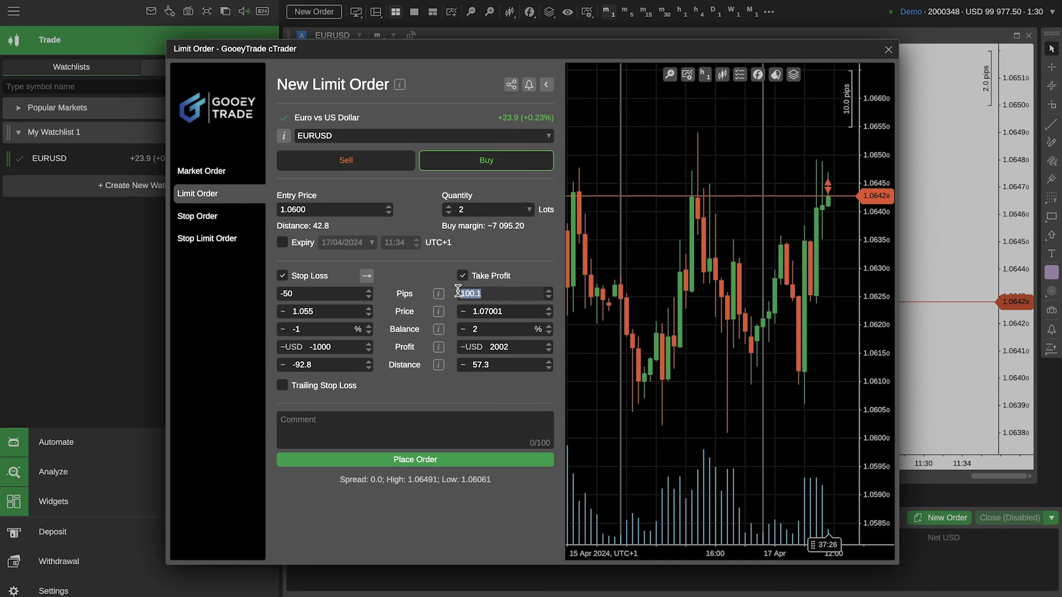
text(100)
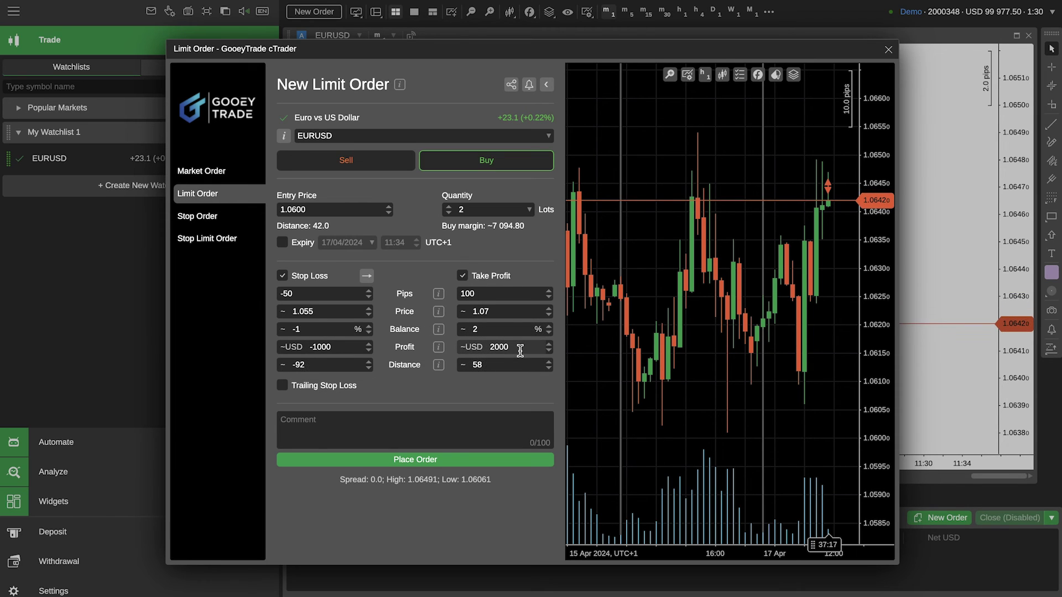
click(466, 463)
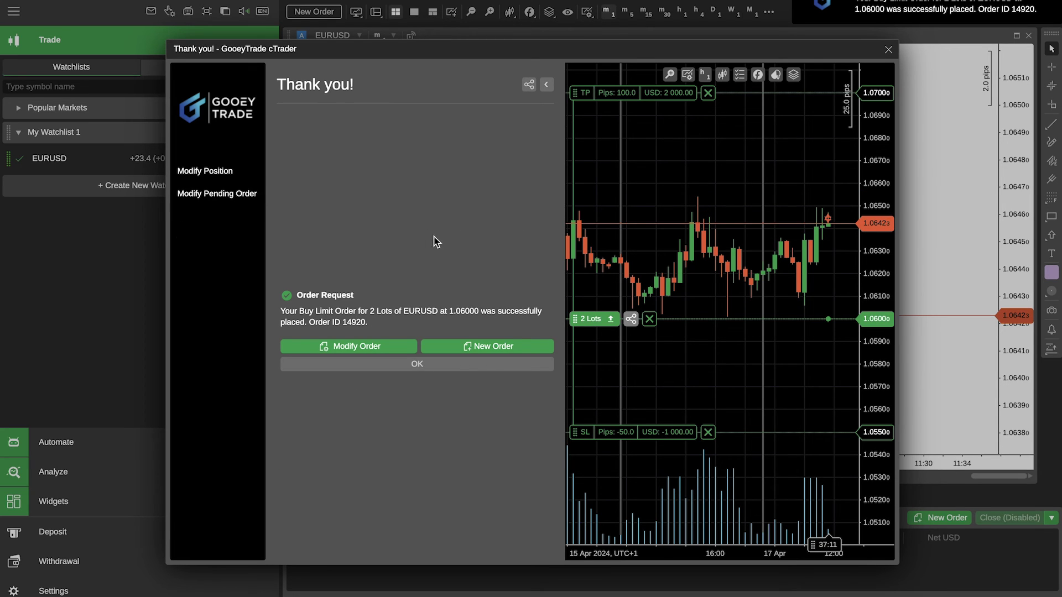
Dismiss the confirmation and switch the EURUSD chart through m5 and m15 to hourly candles.
click(887, 51)
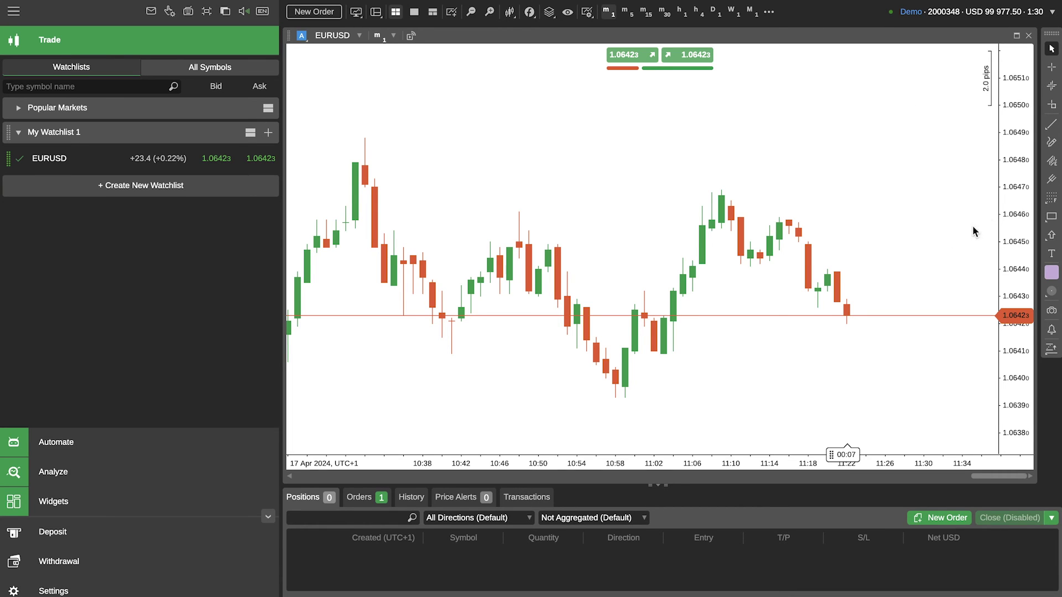
click(385, 37)
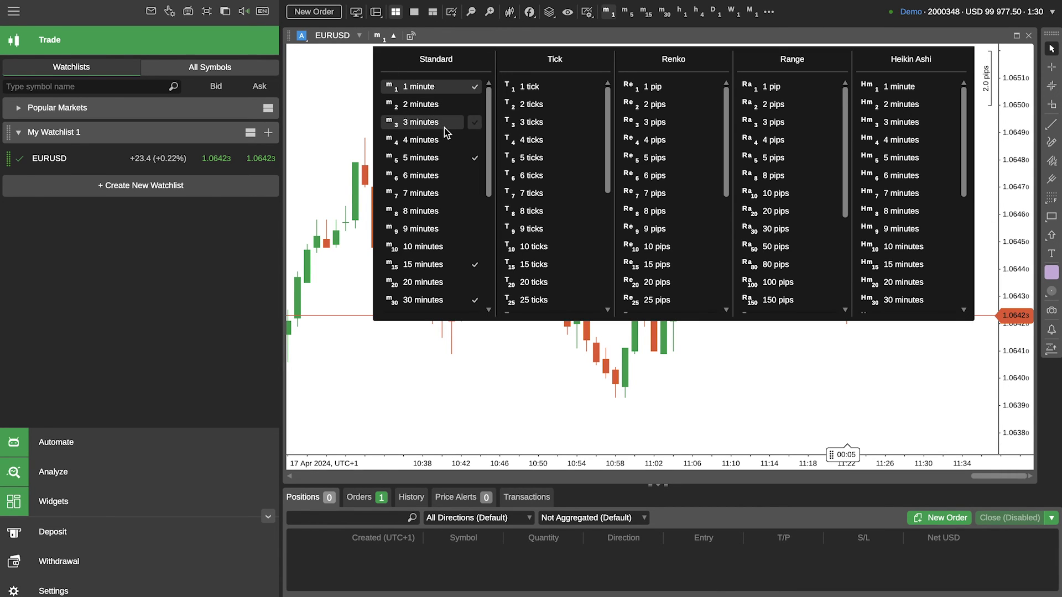
click(431, 159)
click(645, 13)
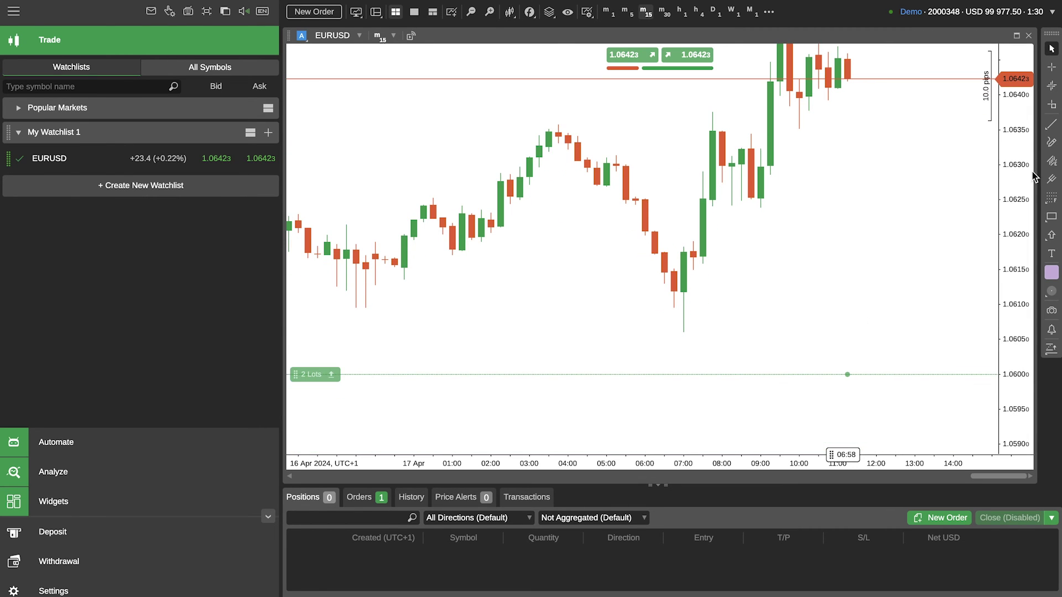
drag(1015, 310, 934, 343)
click(681, 12)
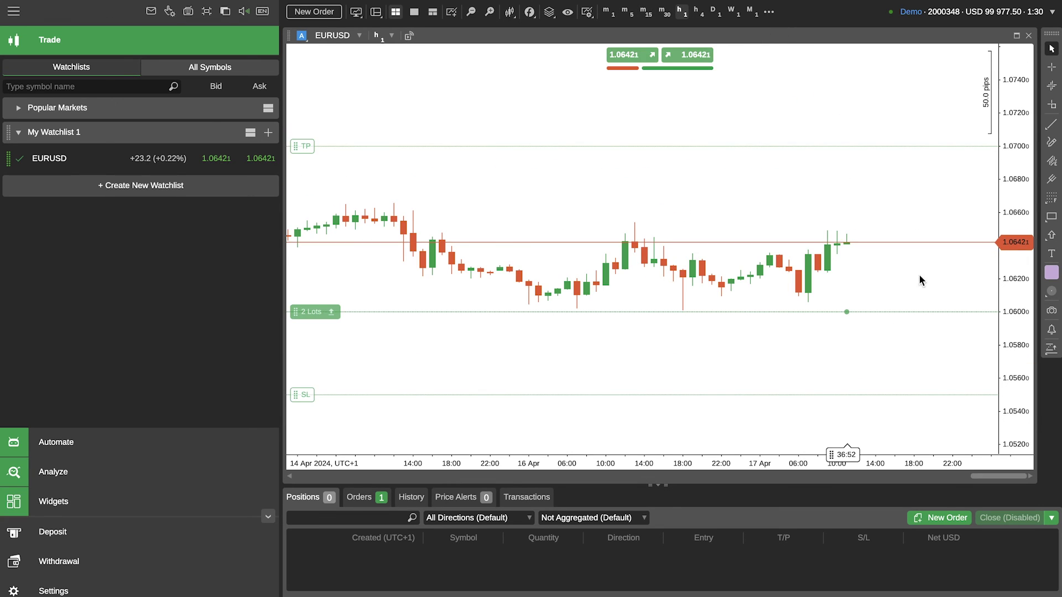
mouse_move(569, 311)
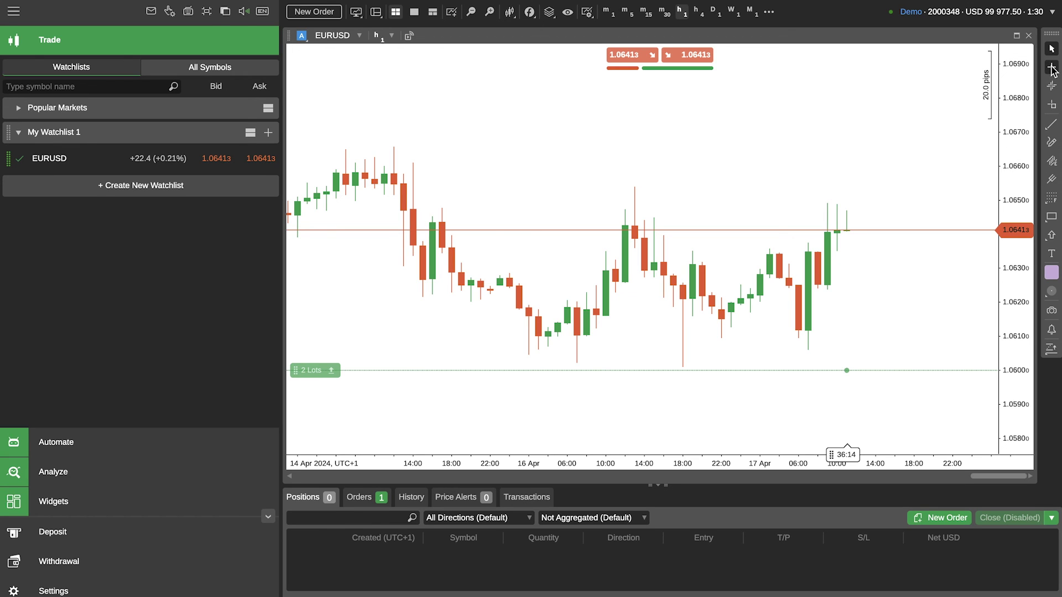
mouse_move(1052, 124)
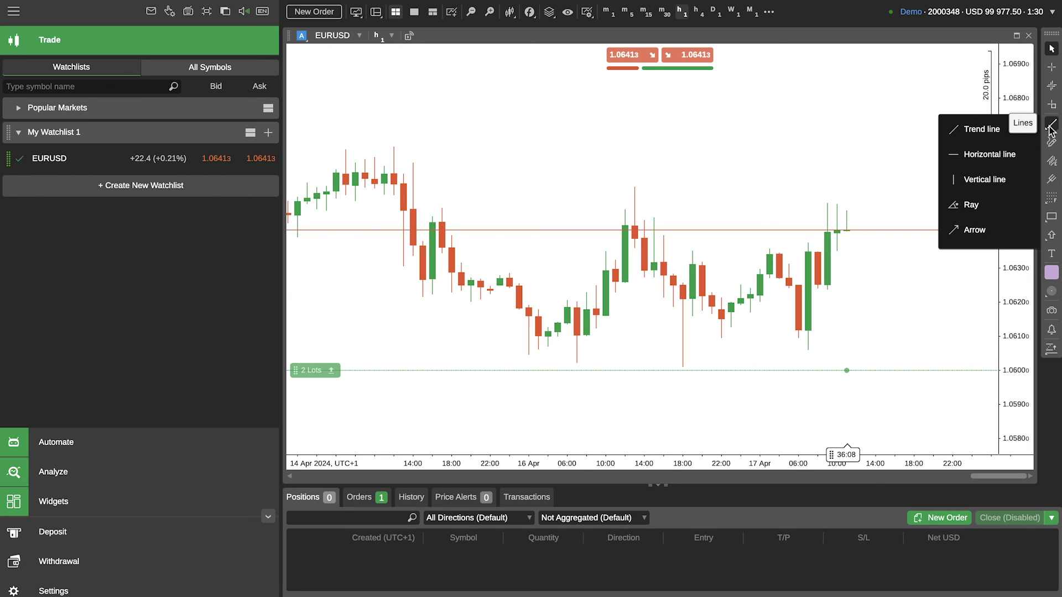
click(981, 129)
drag(611, 131, 858, 209)
click(790, 155)
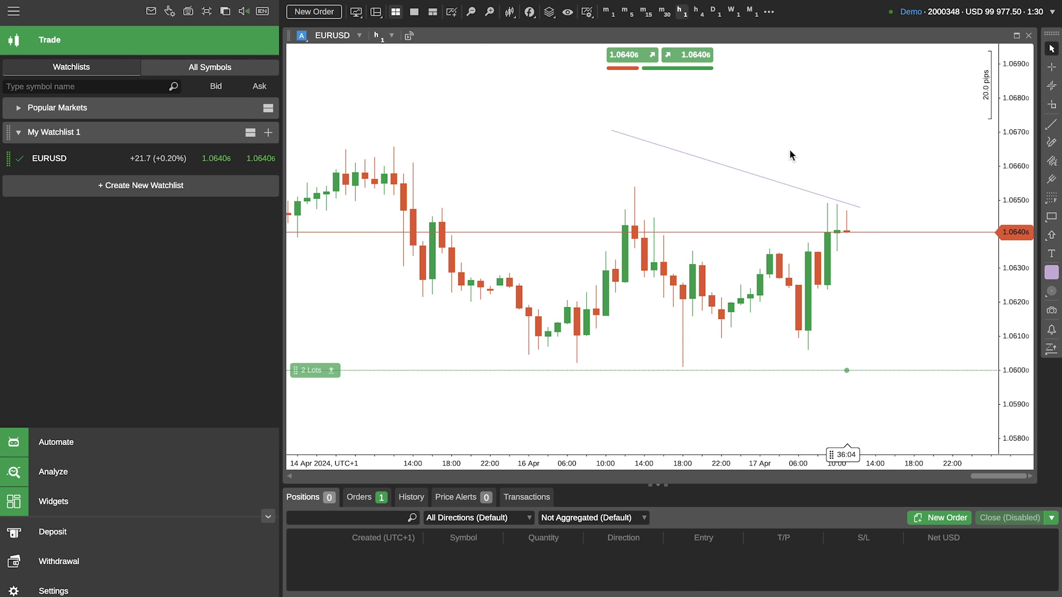
click(727, 167)
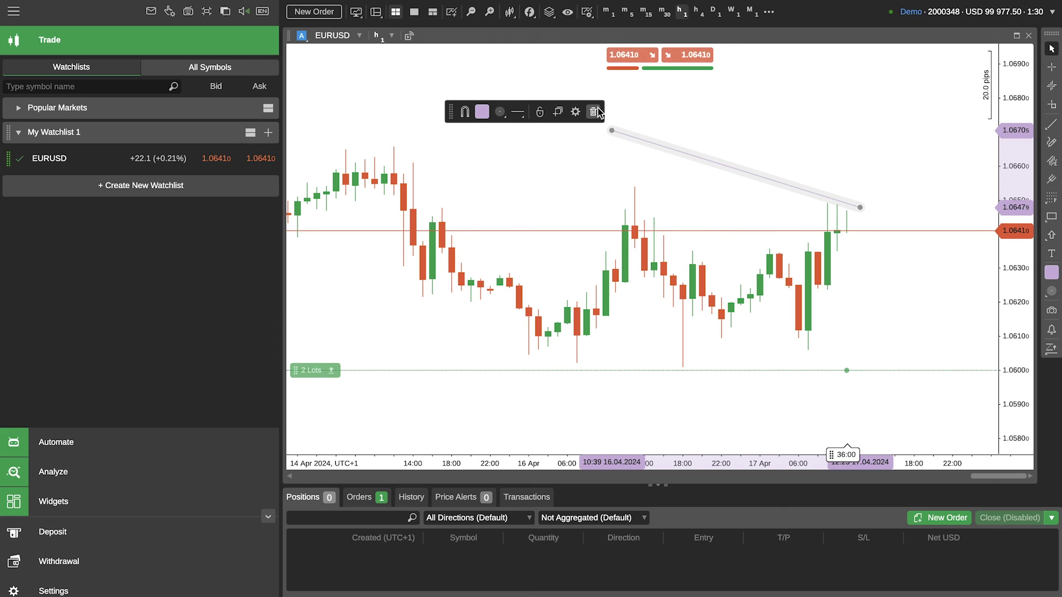
click(597, 112)
click(1051, 124)
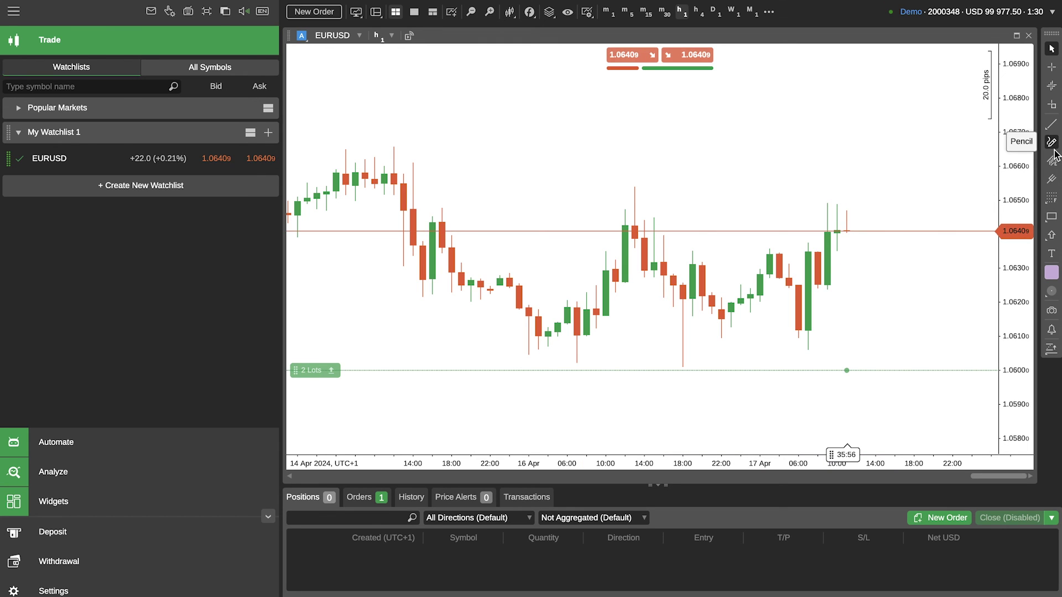
mouse_move(1051, 216)
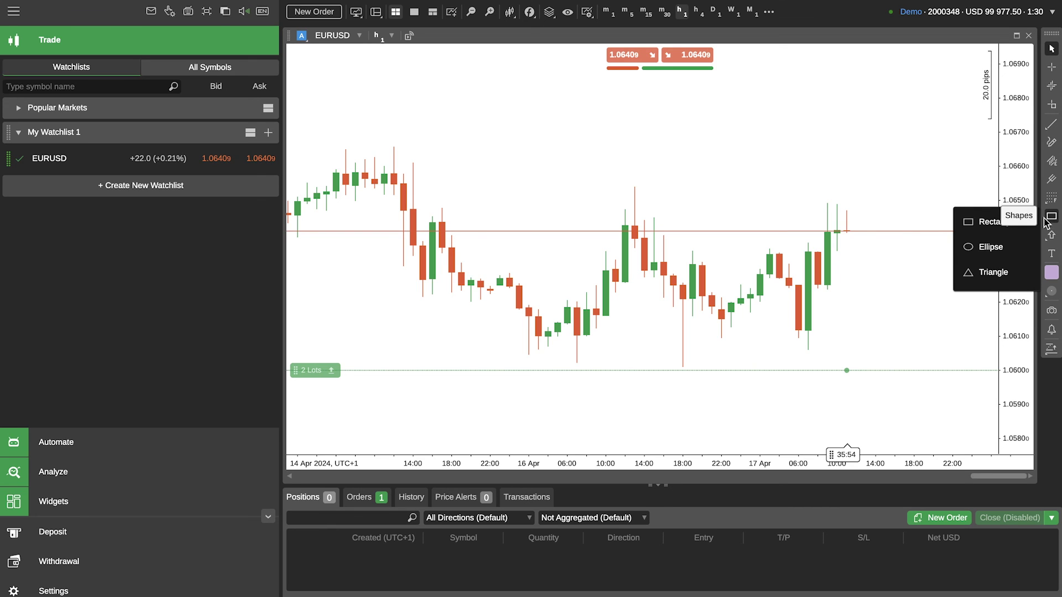
Draw a rectangle around the latest hourly candles and colour it blue.
click(976, 223)
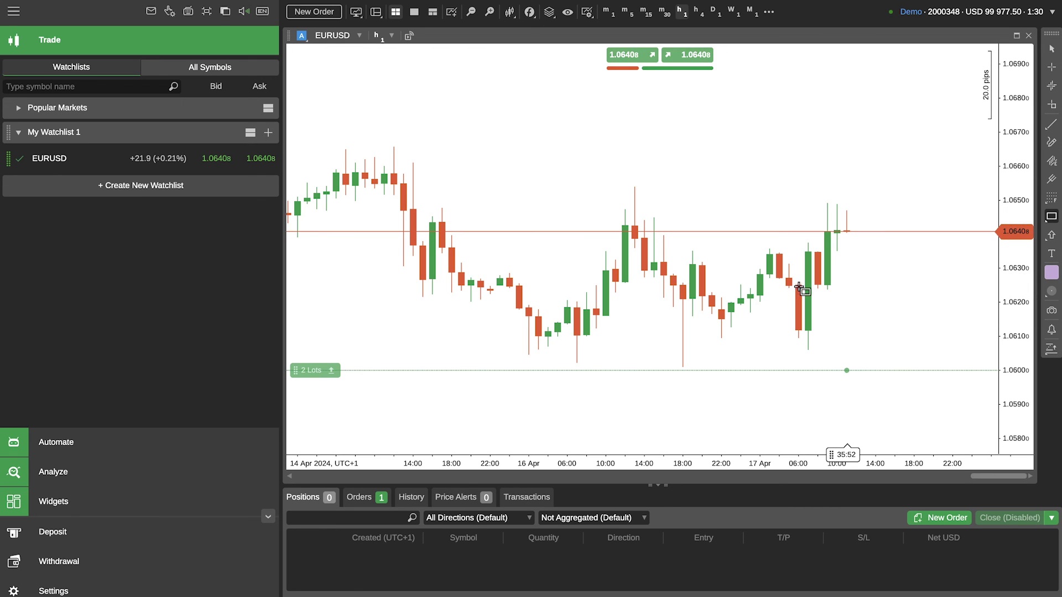
drag(771, 252, 953, 348)
click(641, 232)
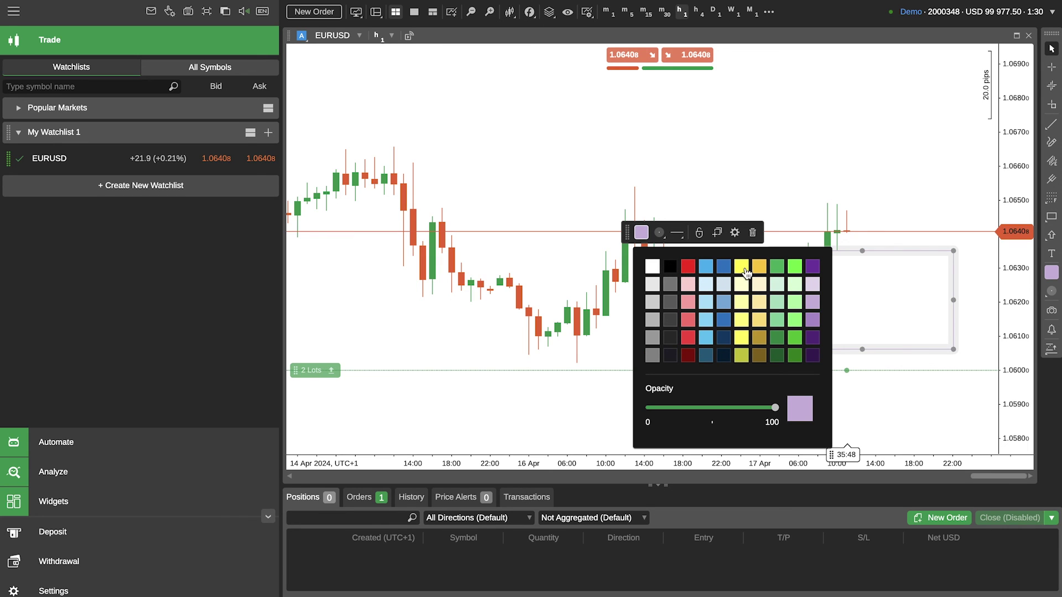
click(724, 268)
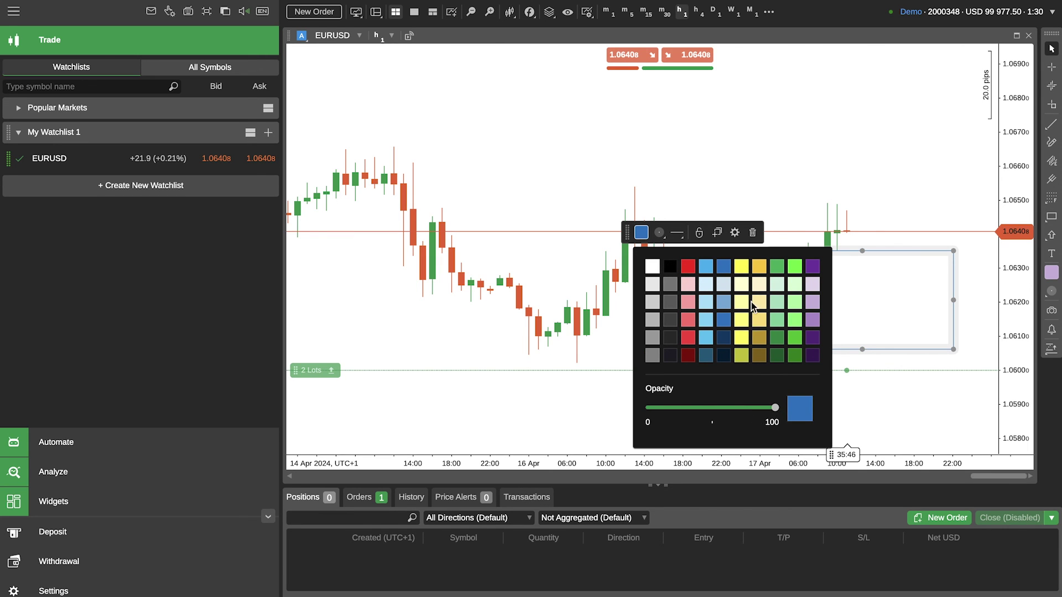
click(784, 191)
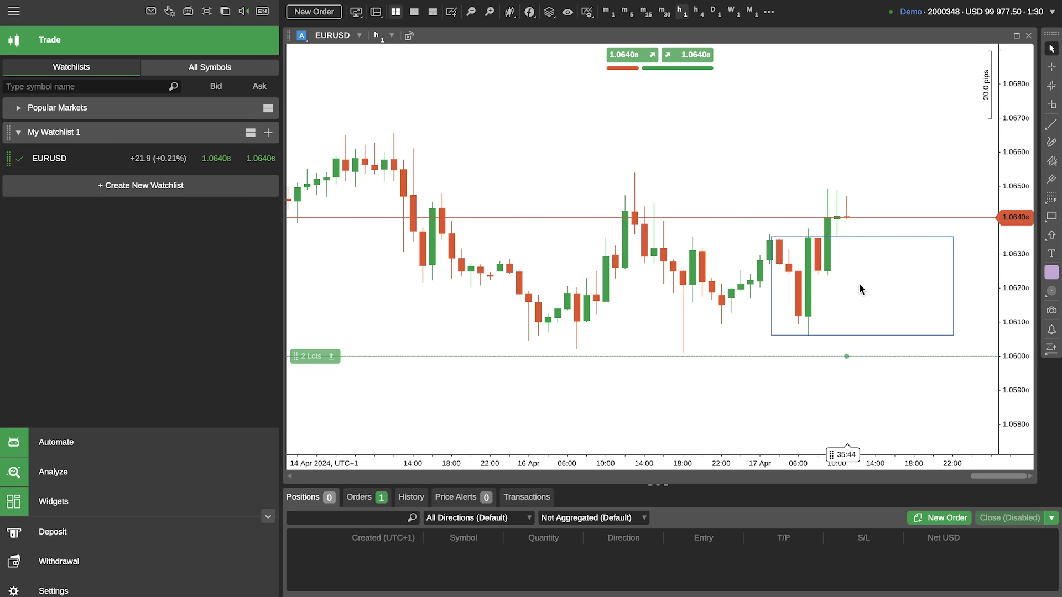
Open the indicators list, then reselect the blue rectangle.
mouse_move(1056, 306)
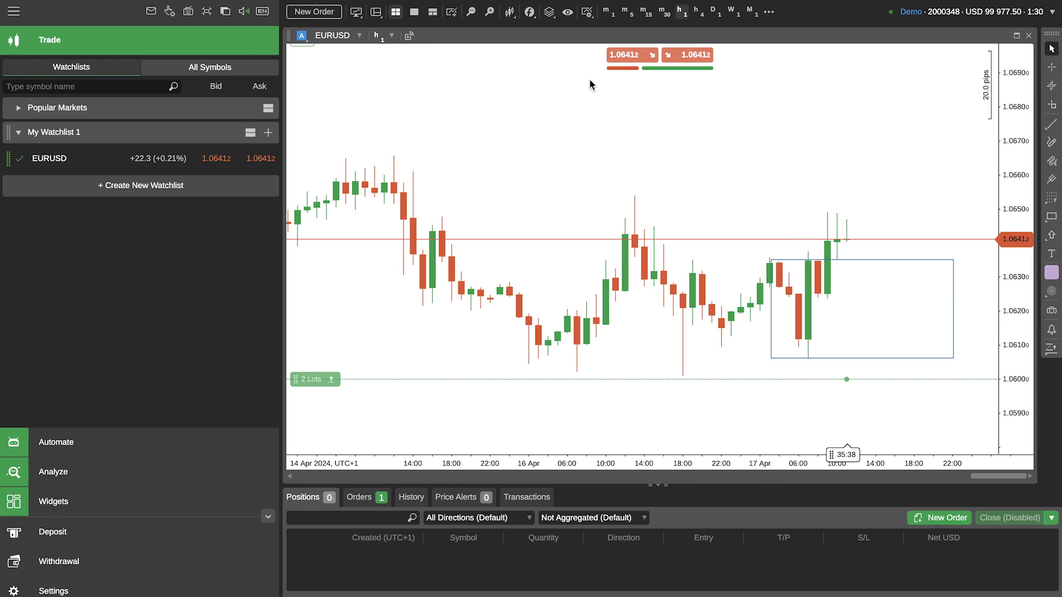
click(531, 12)
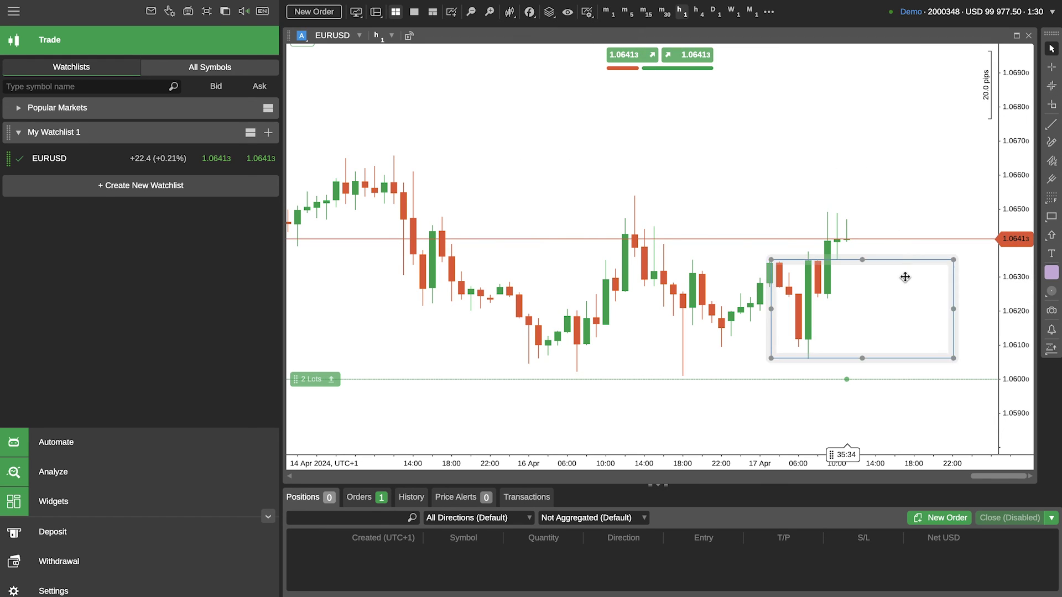
click(883, 262)
Delete the blue rectangle and rescale the chart to show the 1.0700 line and candles from 12 Apr.
key(Delete)
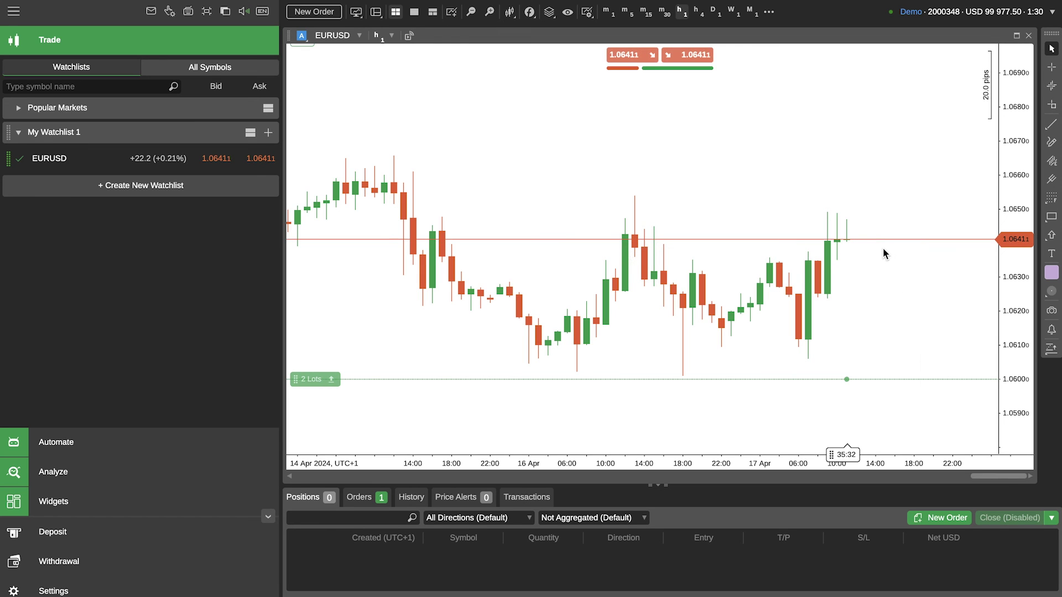
drag(1016, 179, 1017, 238)
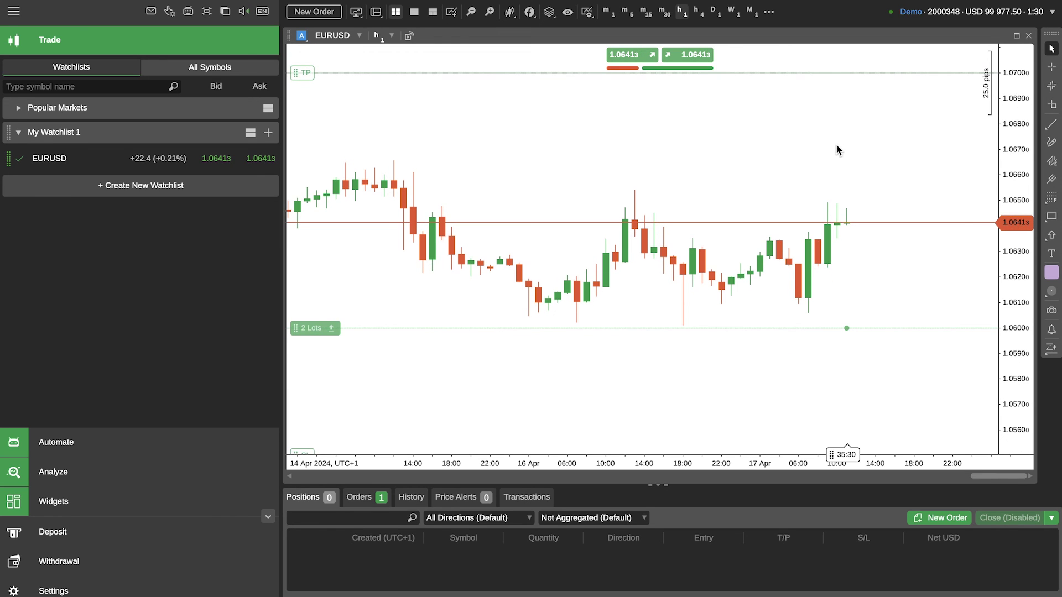
mouse_move(622, 381)
mouse_down()
mouse_move(907, 367)
mouse_move(619, 363)
mouse_move(645, 403)
mouse_move(604, 387)
mouse_up()
scroll(604, 388, up, 2)
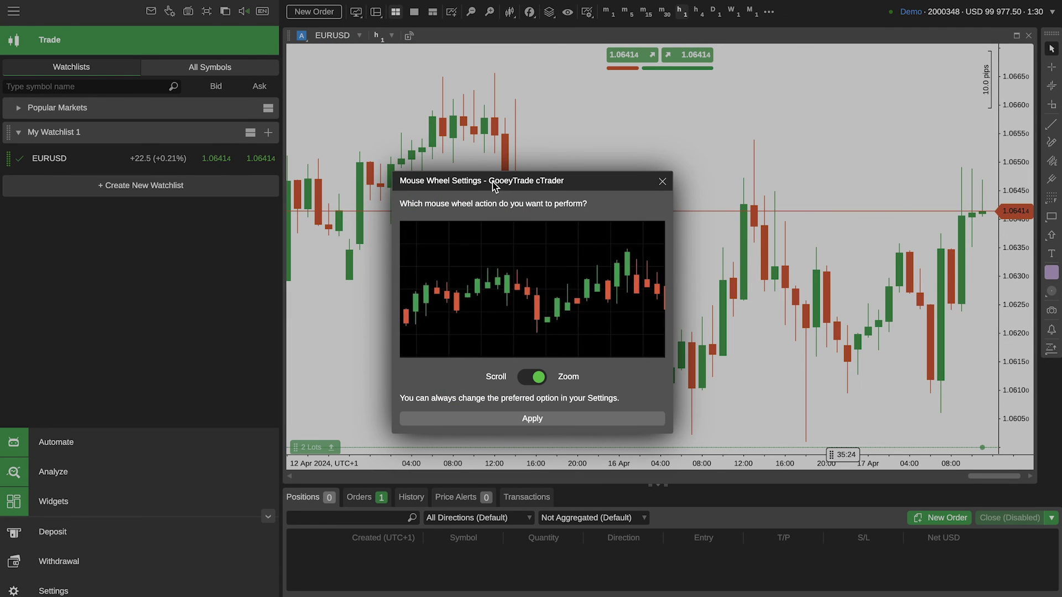
Set the mouse wheel action to Zoom and try zooming the chart with the wheel.
drag(519, 180, 609, 154)
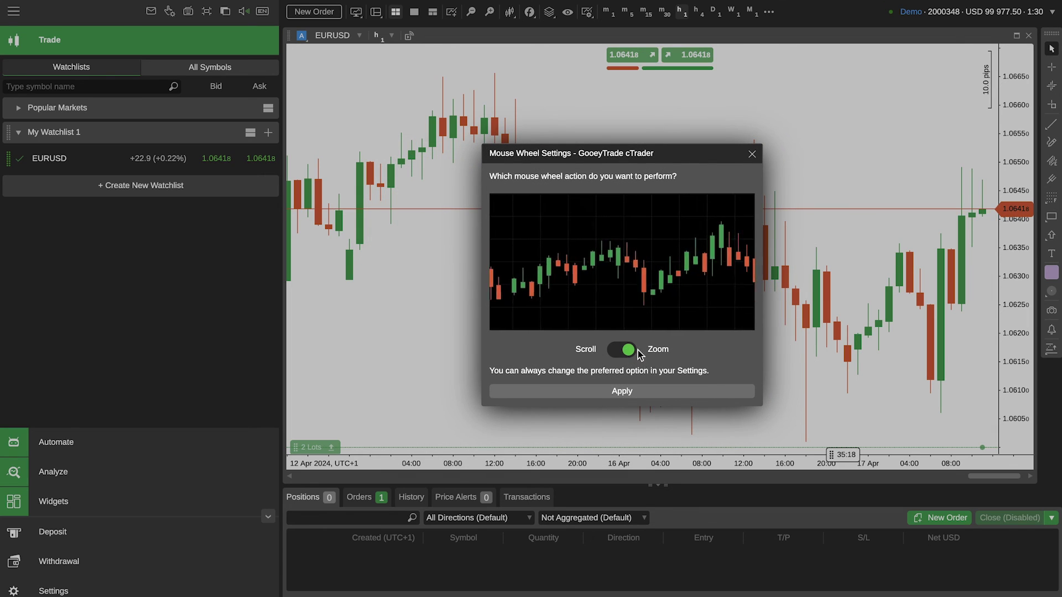
click(653, 391)
scroll(813, 320, down, 6)
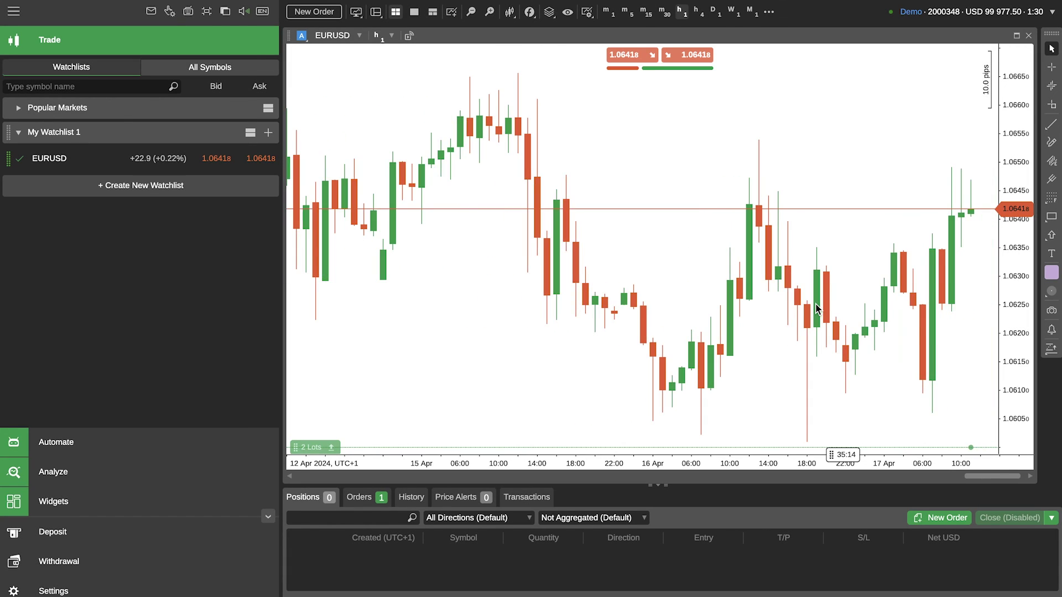
scroll(814, 313, up, 5)
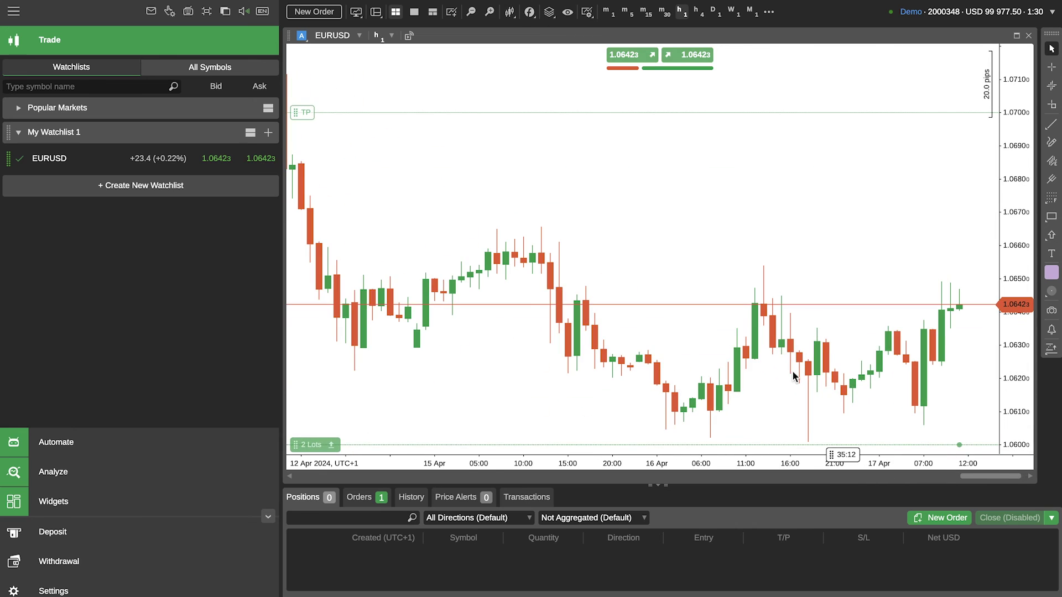
drag(858, 261, 646, 281)
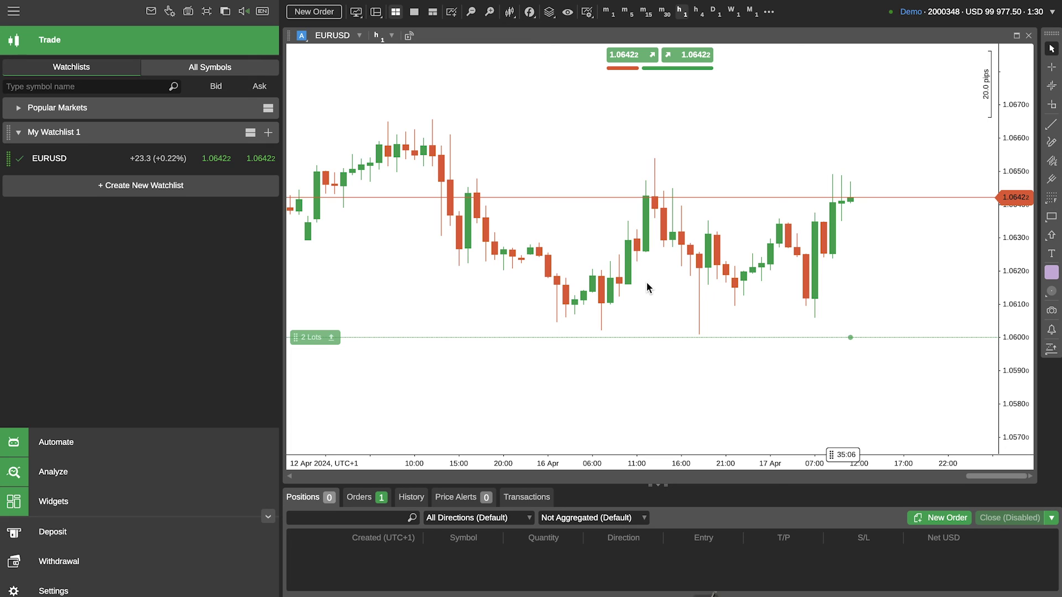